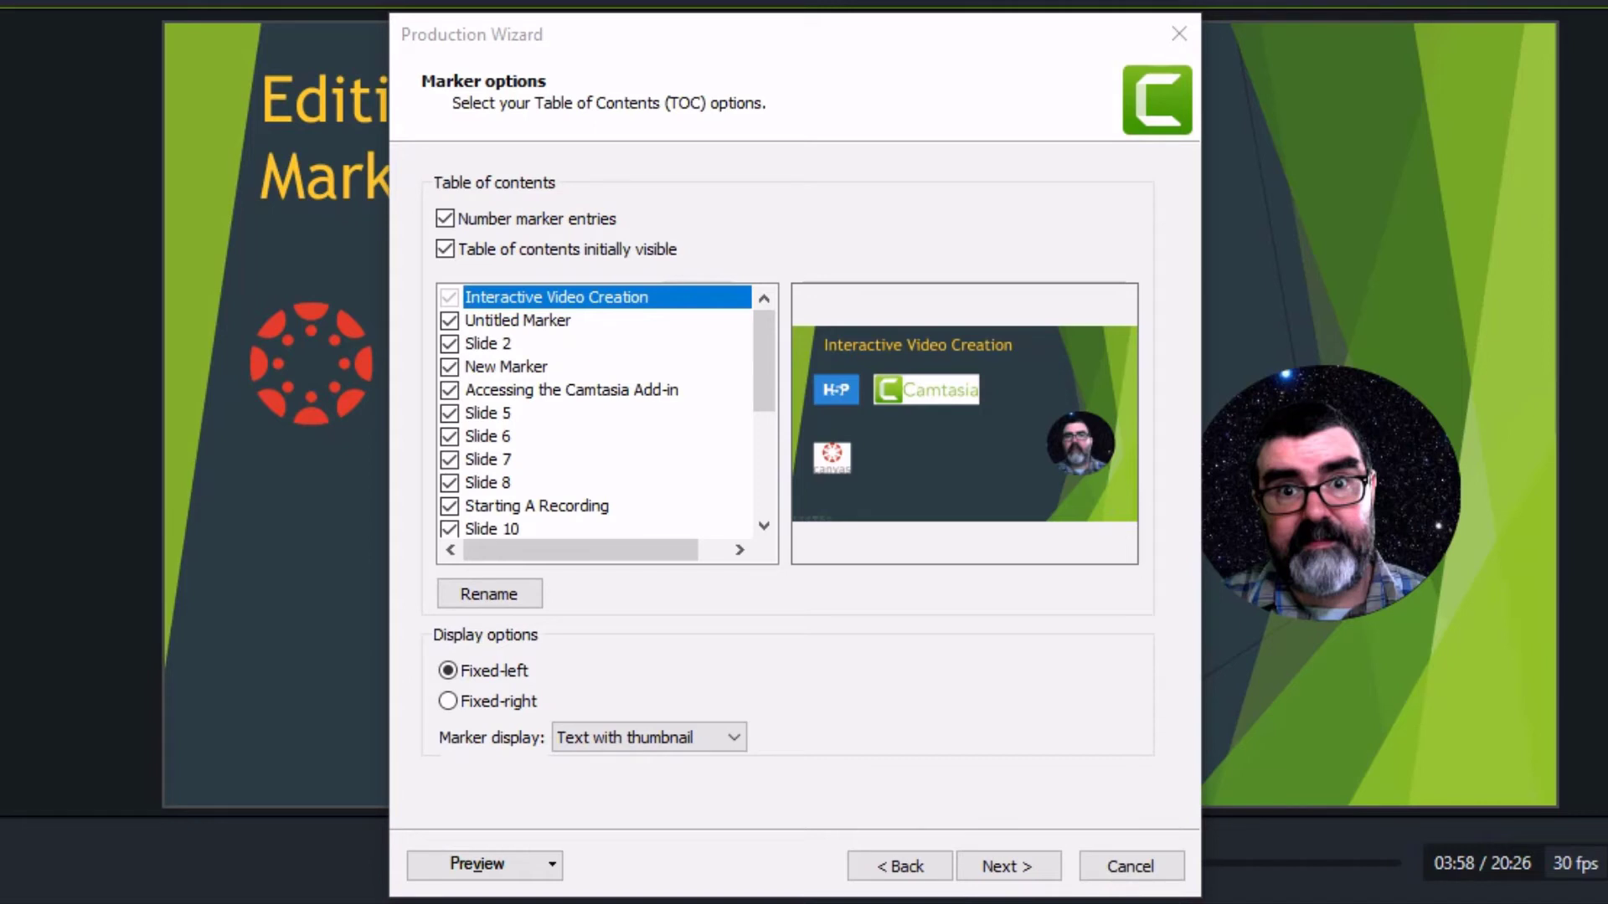
{"action": "mouse_move", "coordinate": [757, 344]}
{"action": "left_mouse_down"}
{"action": "mouse_move", "coordinate": [761, 450]}
{"action": "mouse_move", "coordinate": [759, 327]}
{"action": "left_mouse_up"}
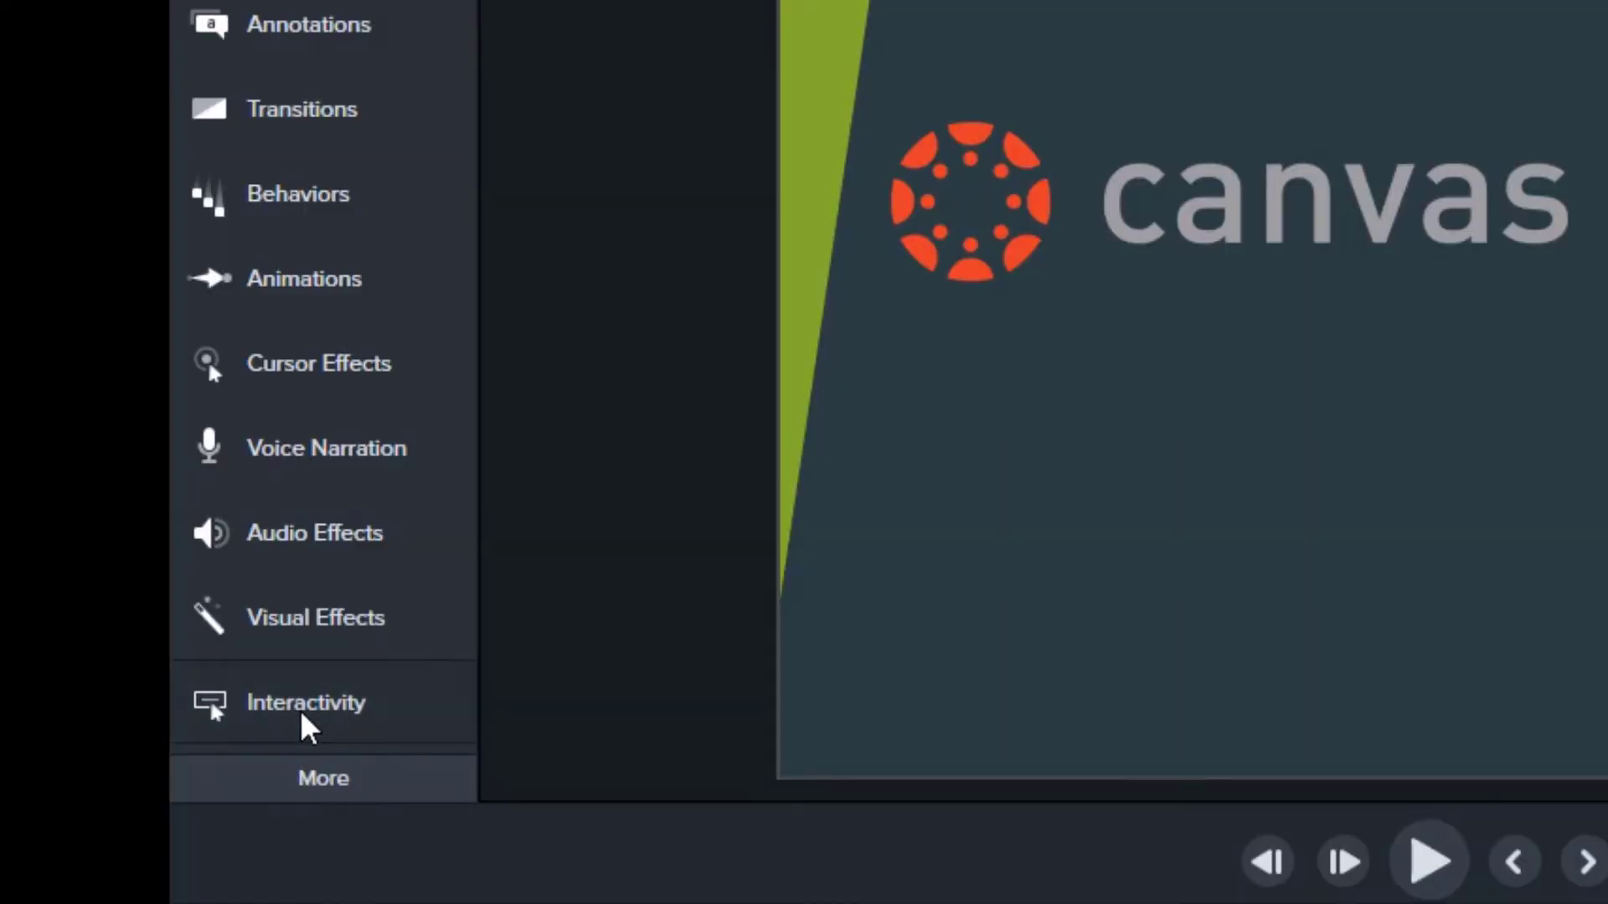
Add a timeline quiz at 0:03:58;26 and media quizzes on the Track 5 shape and the Track 4 camera clip.
{"action": "left_click", "coordinate": [303, 716]}
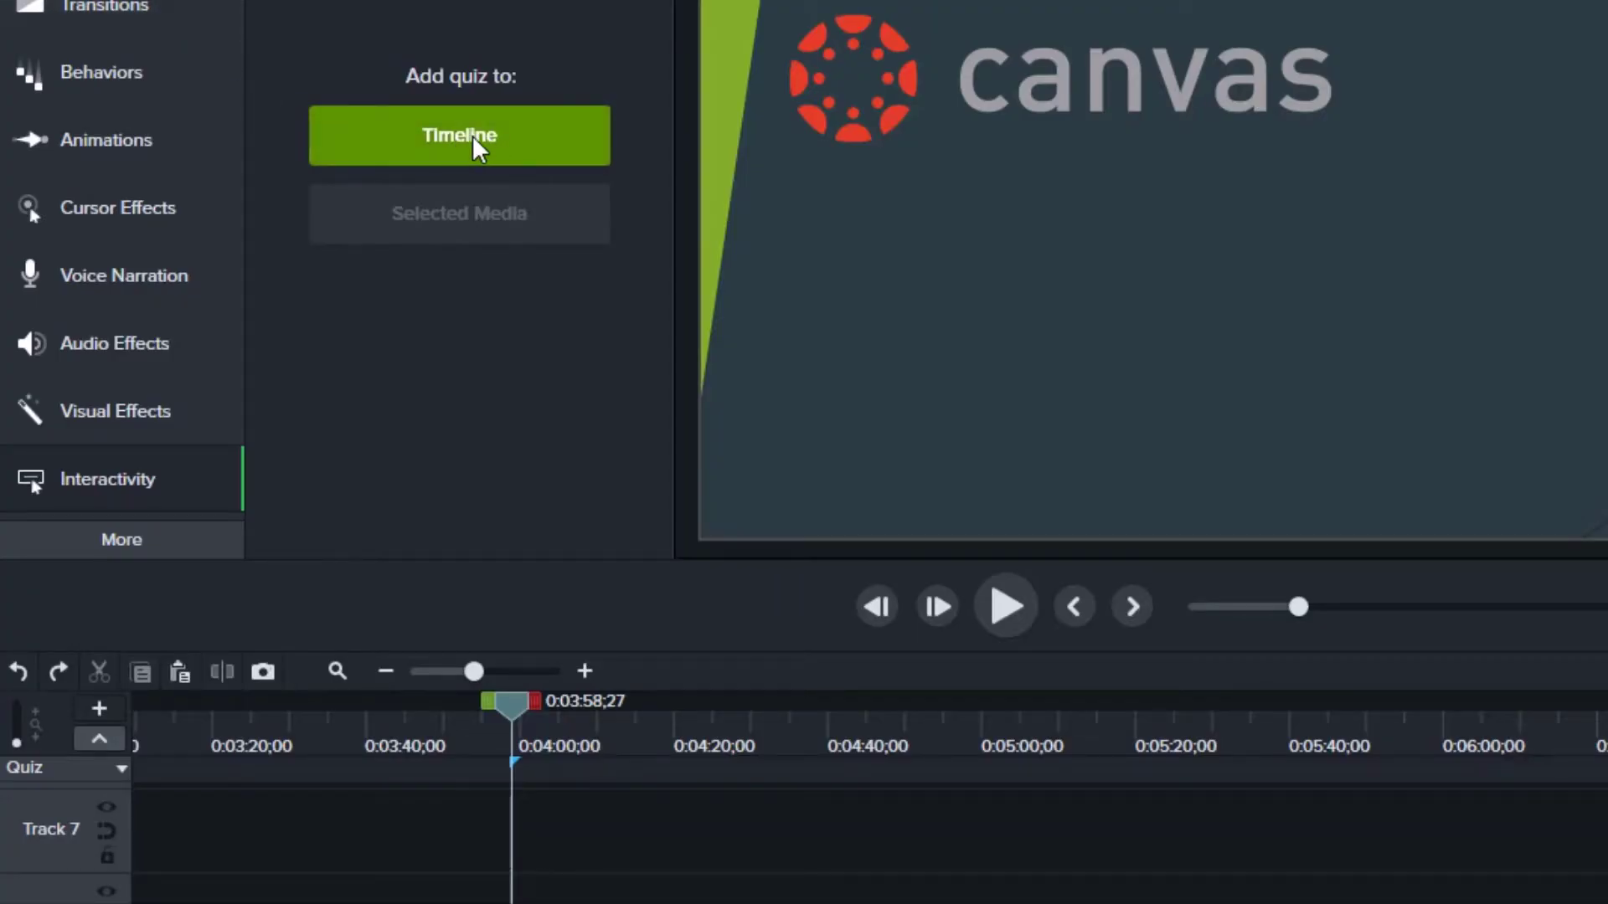
{"action": "left_click", "coordinate": [469, 141]}
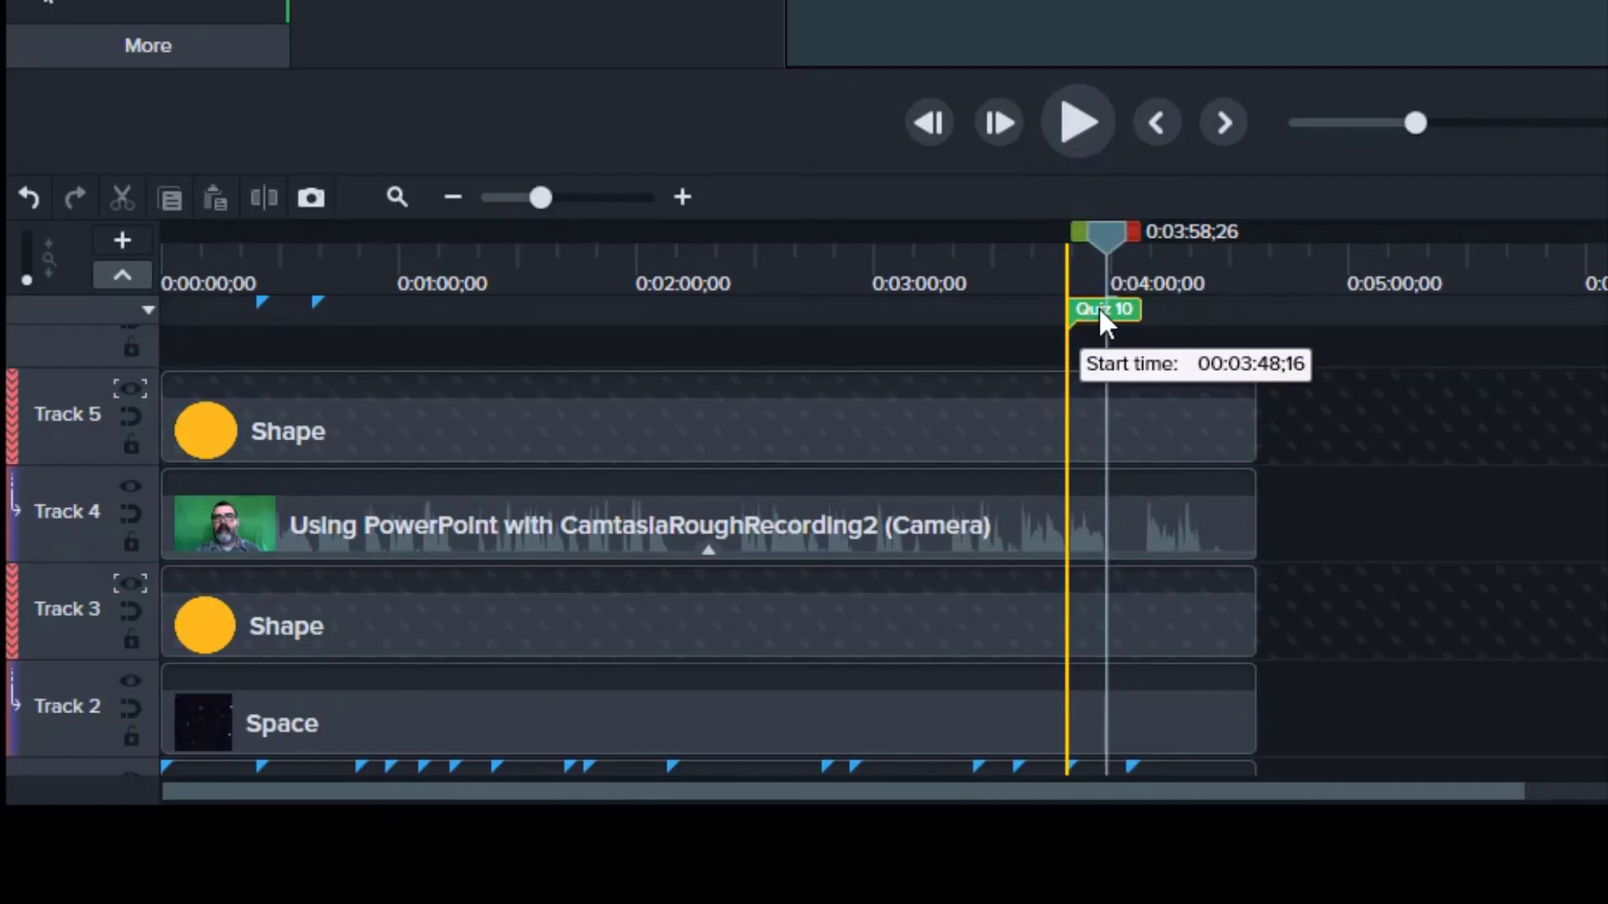
{"action": "left_click_drag", "start_coordinate": [1098, 307], "coordinate": [1128, 311]}
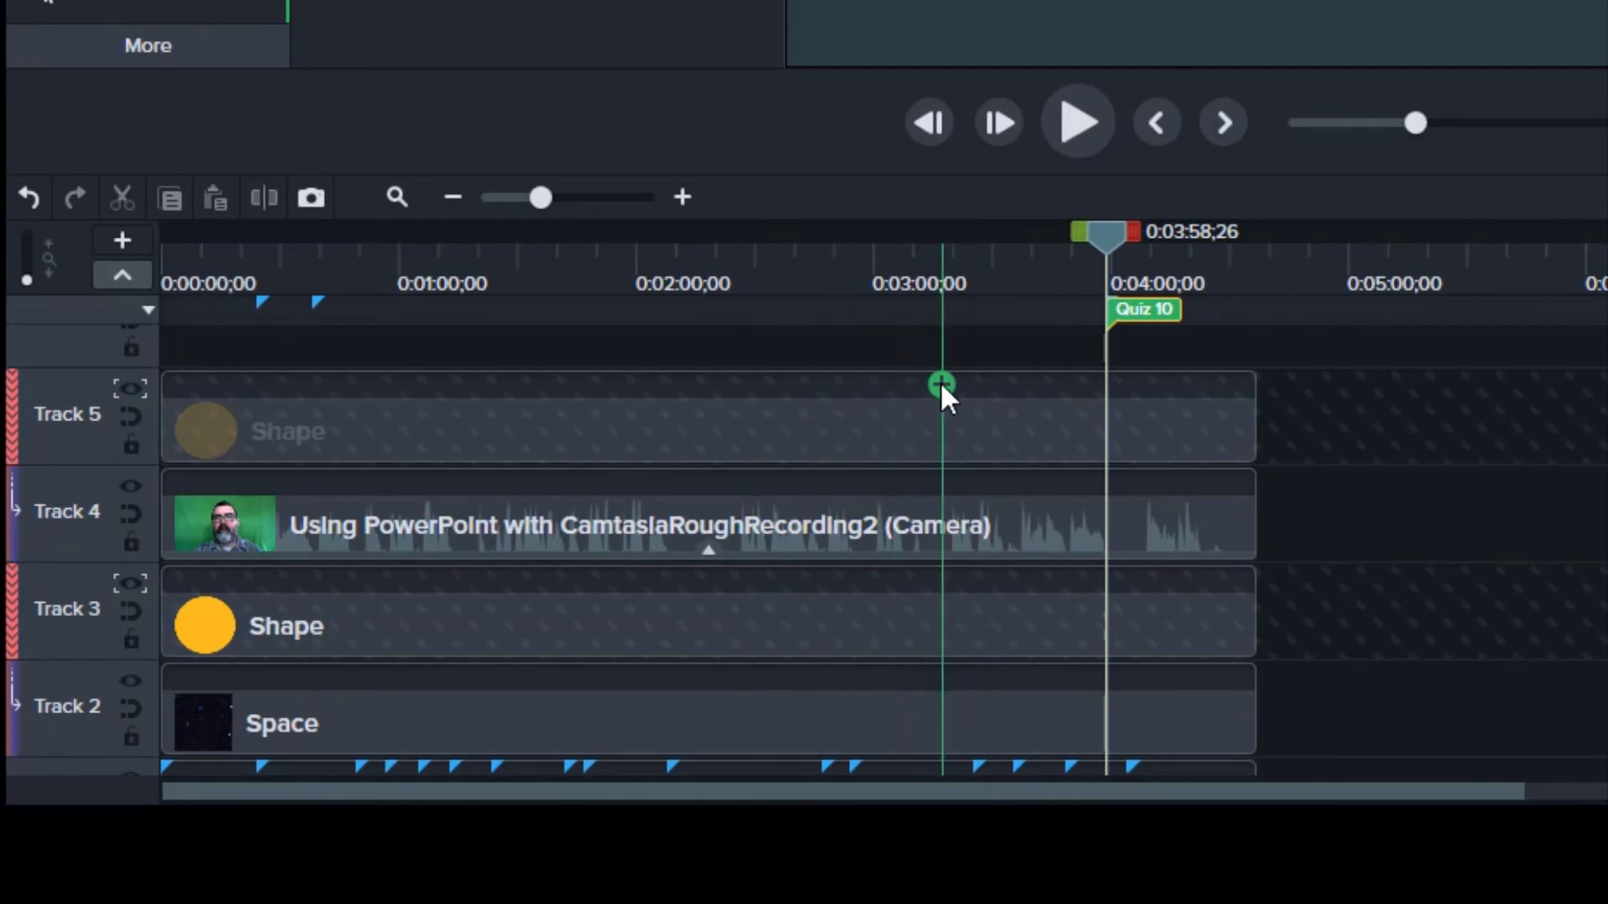
{"action": "left_click", "coordinate": [940, 385]}
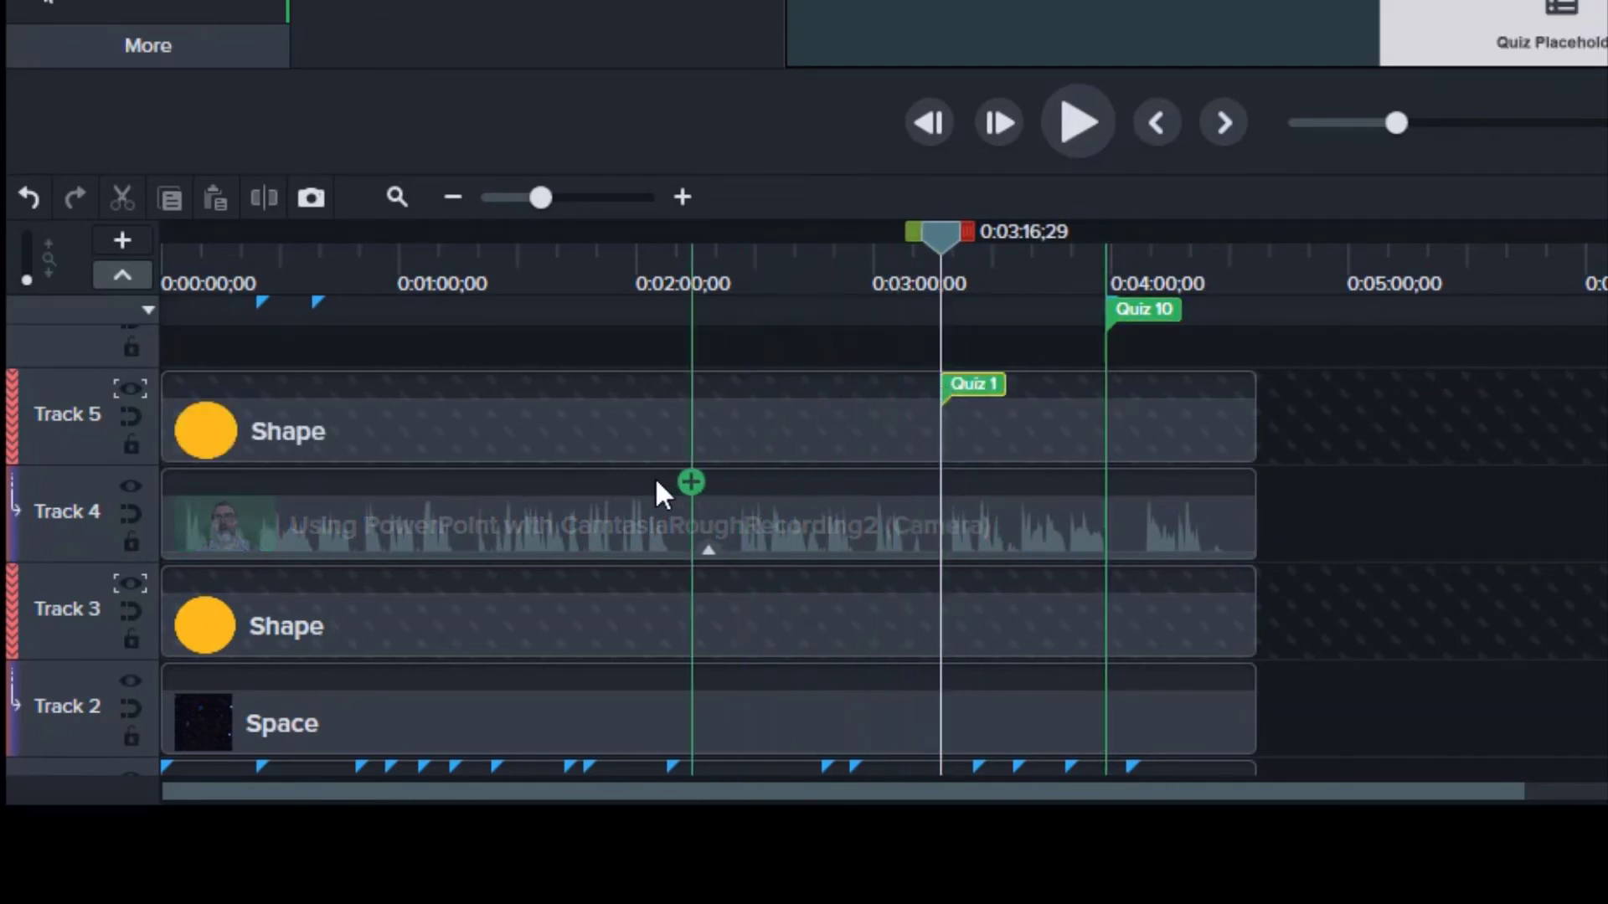
{"action": "left_click", "coordinate": [691, 484]}
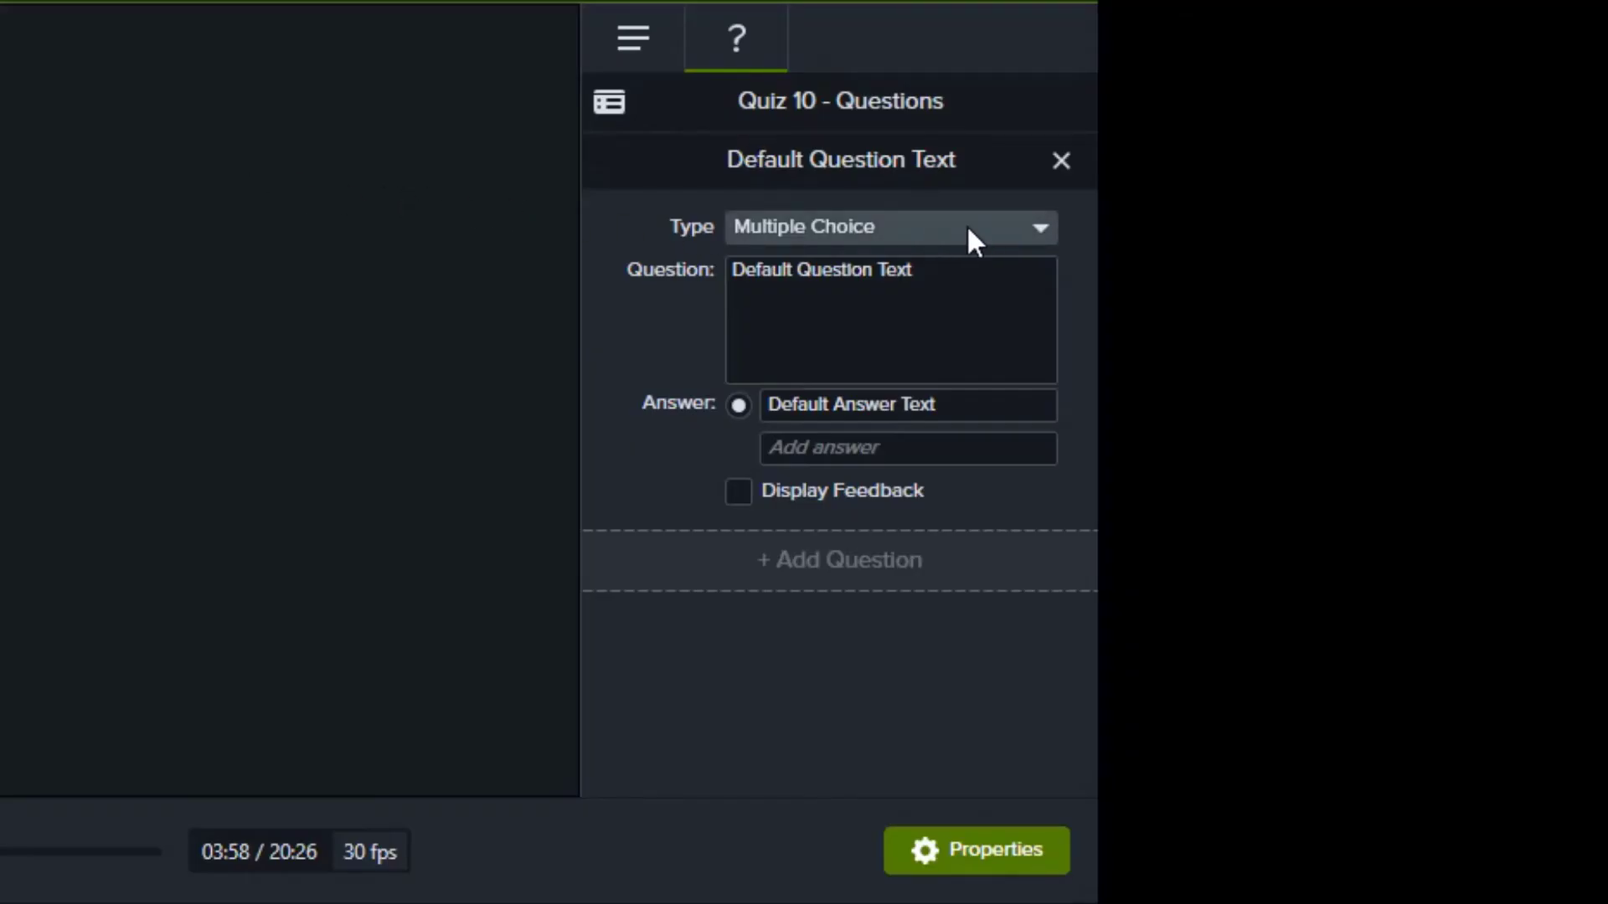
Set Quiz 10's multiple-choice question to "What online tool does The Center For Teaching & Learning recommend to create interactive content to engage your students?".
{"action": "left_click", "coordinate": [1044, 227]}
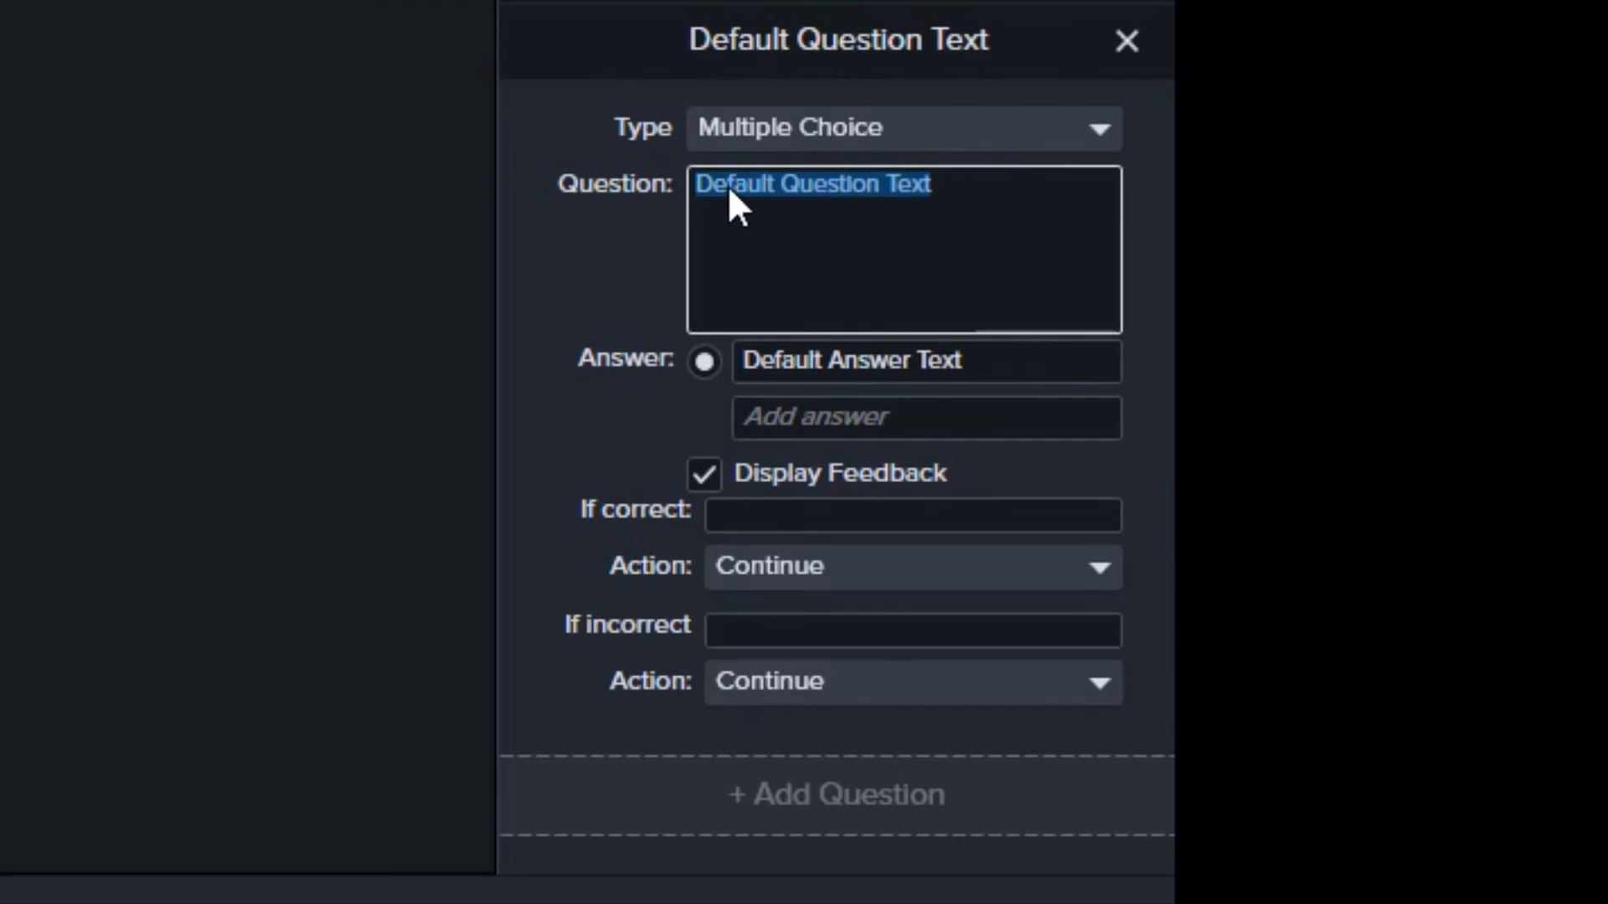
{"action": "type", "text": "What online tool does The Center For Teaching & Learning recommend to create interactive content to engage your students?"}
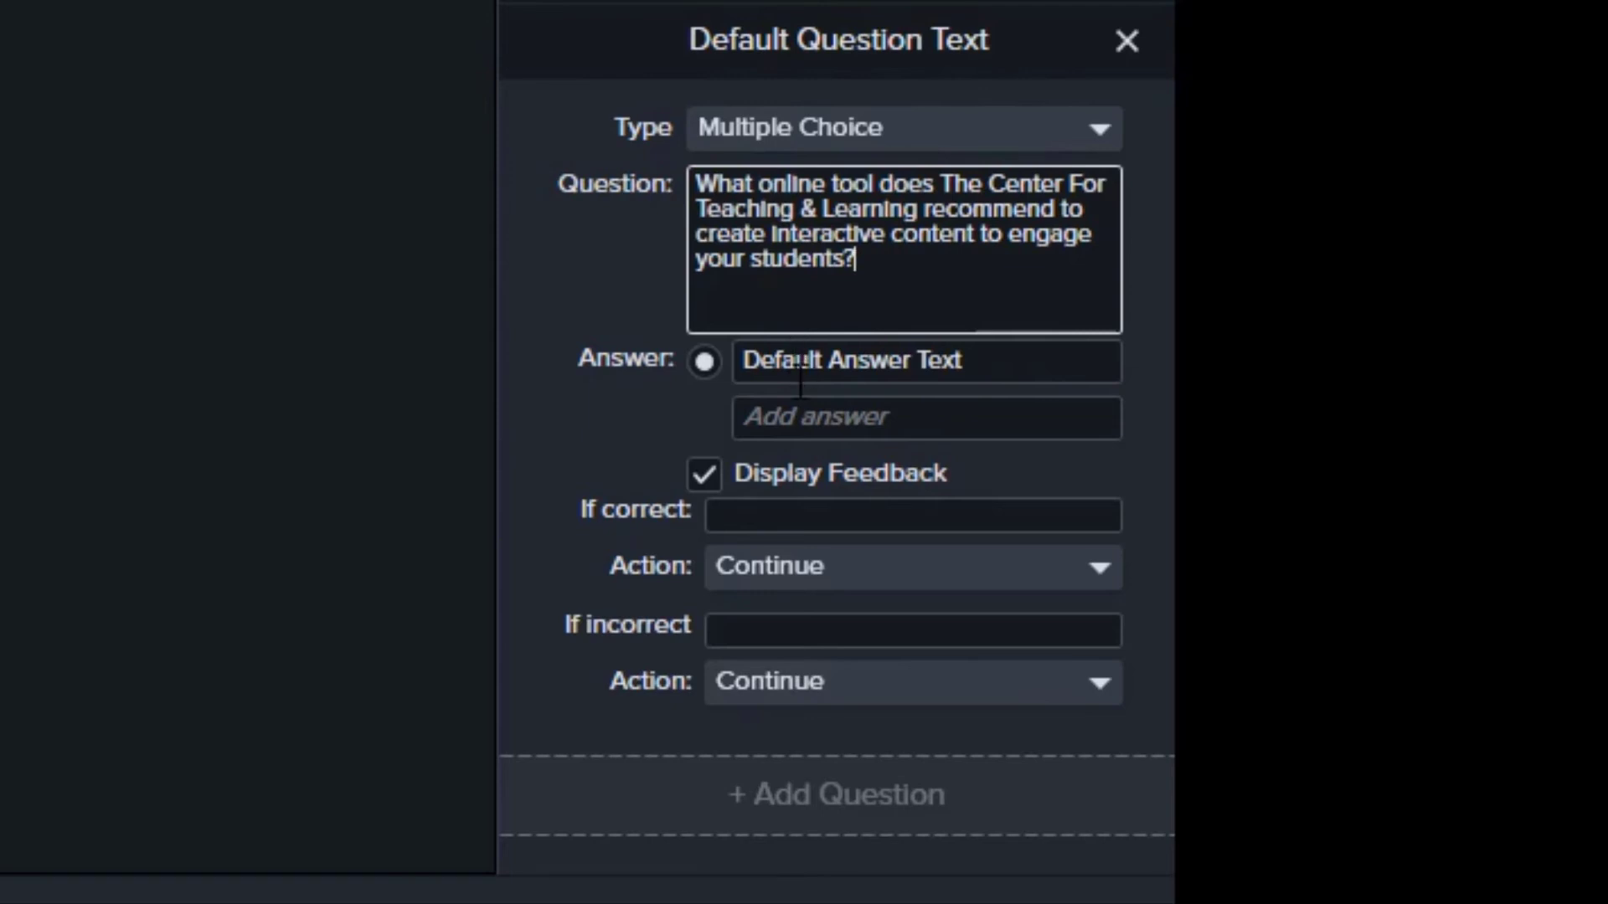
Add the answers Pinterest, Fake Tweet Builder, H5P and YouTube to the question and mark H5P as the correct one.
{"action": "left_click", "coordinate": [818, 419]}
{"action": "type", "text": "P"}
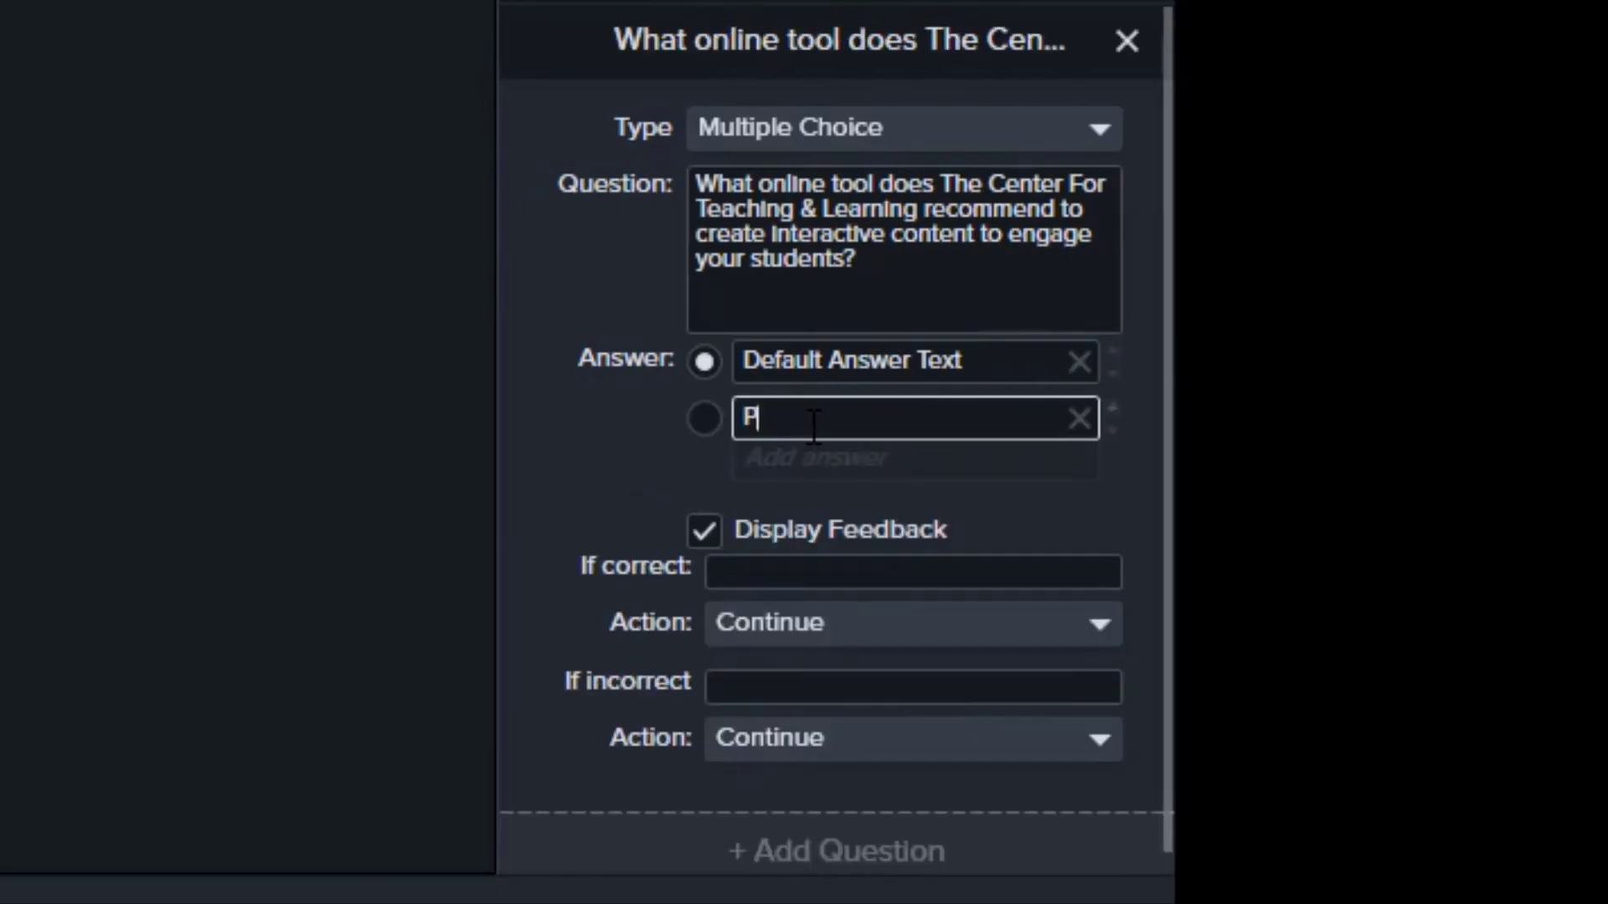
{"action": "type", "text": "interest"}
{"action": "left_click", "coordinate": [897, 474]}
{"action": "type", "text": "Fake Twe"}
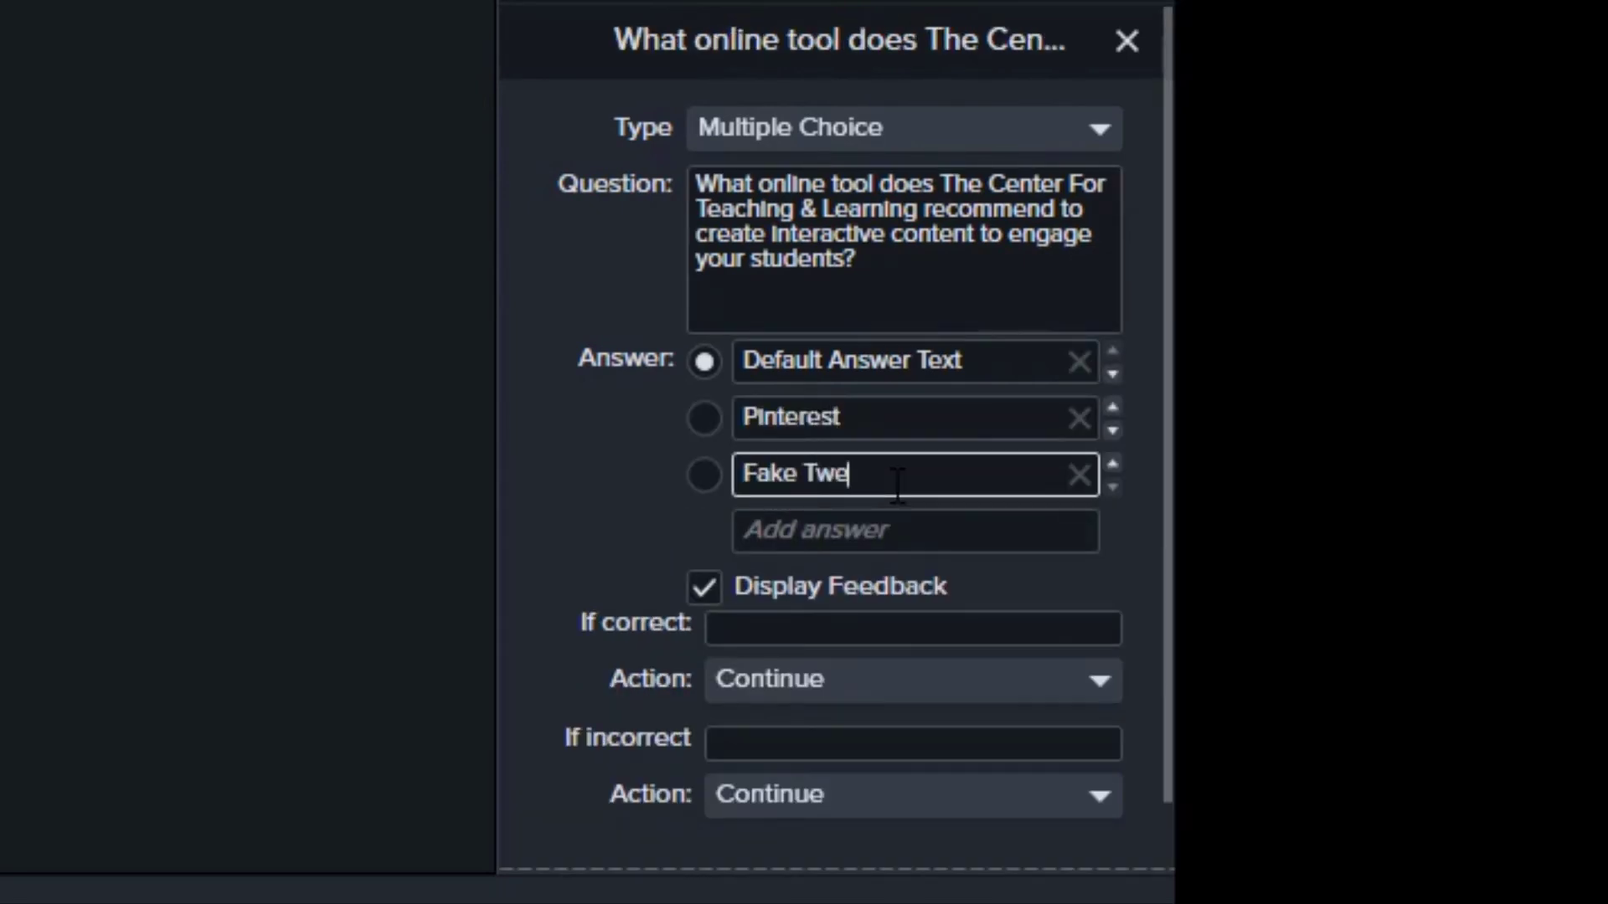
{"action": "type", "text": "et Builder"}
{"action": "left_click", "coordinate": [905, 529]}
{"action": "type", "text": "H5P"}
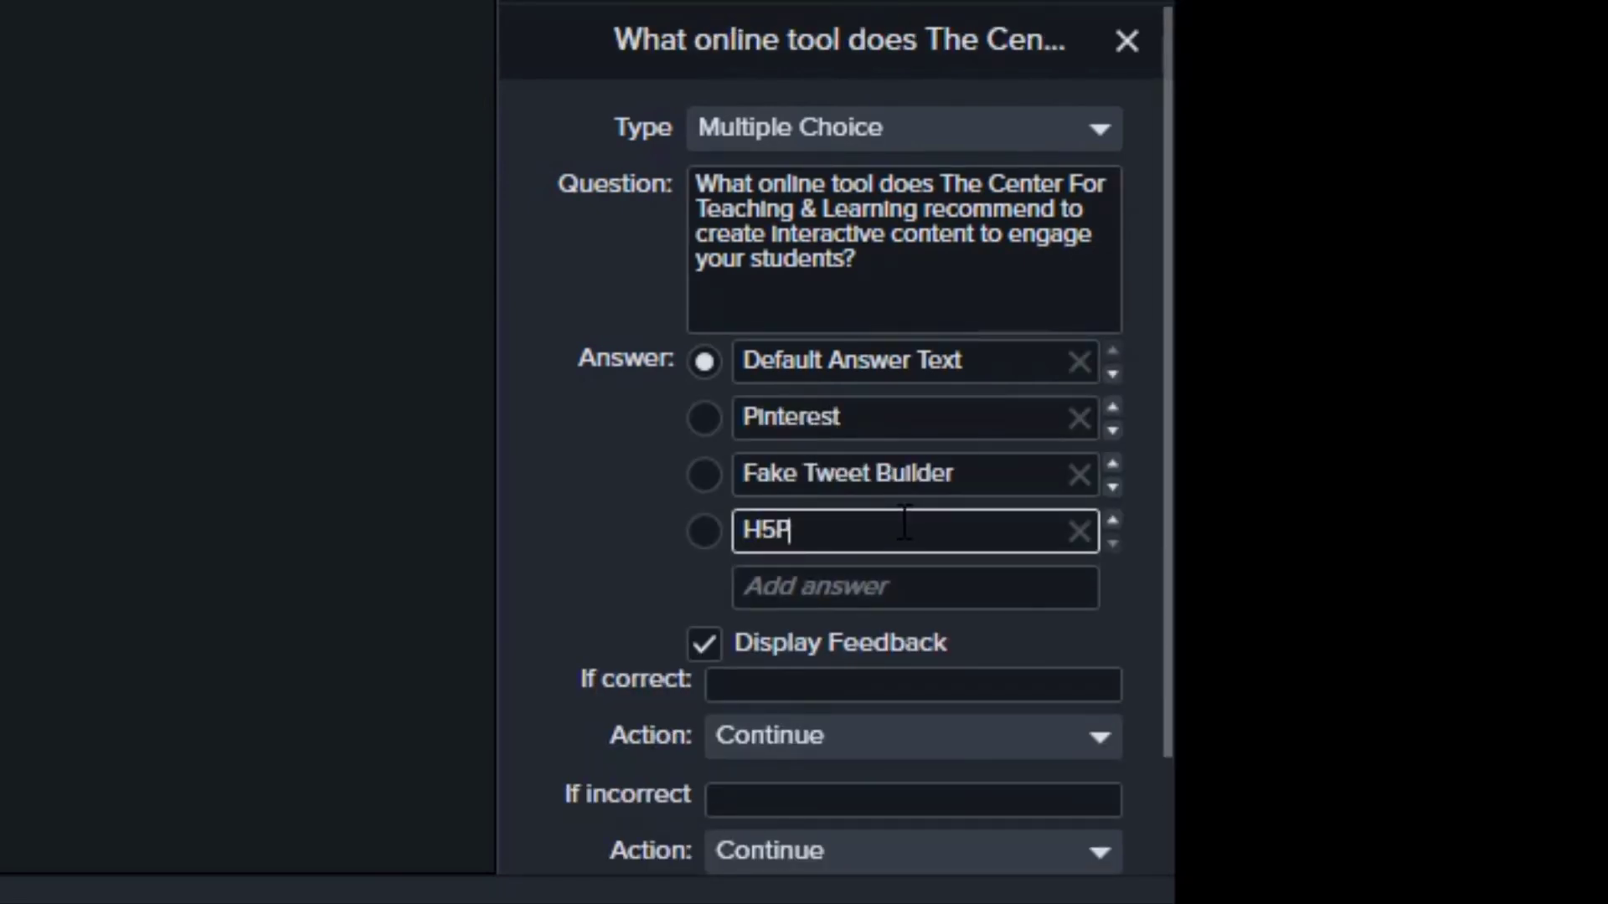
{"action": "left_click", "coordinate": [1001, 586]}
{"action": "type", "text": "YouTube"}
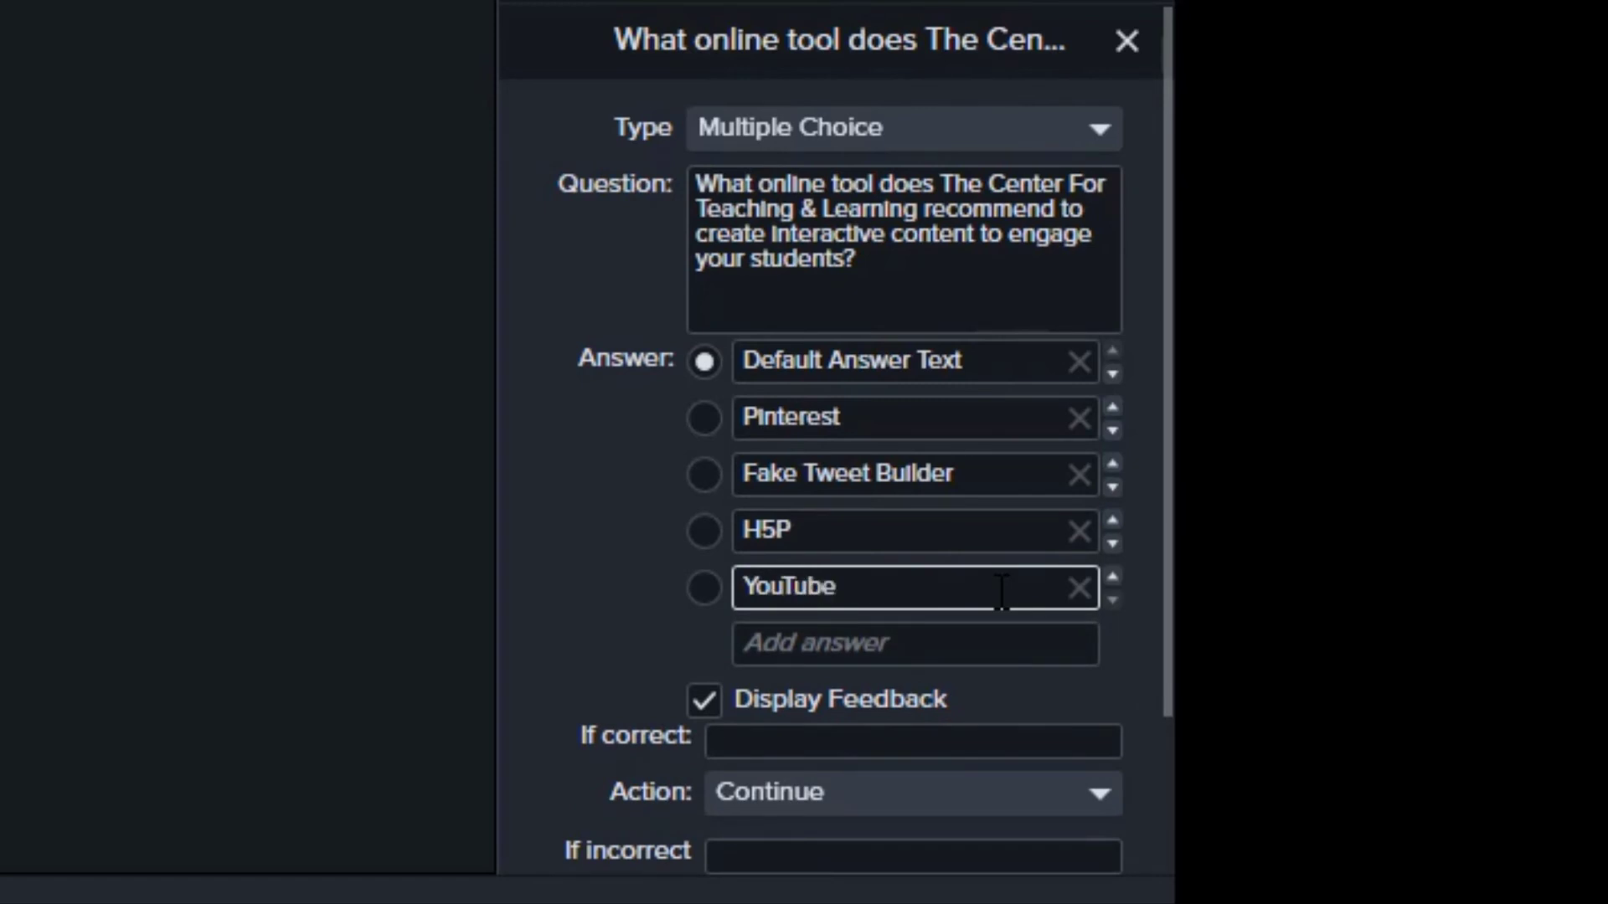
{"action": "left_click", "coordinate": [705, 531]}
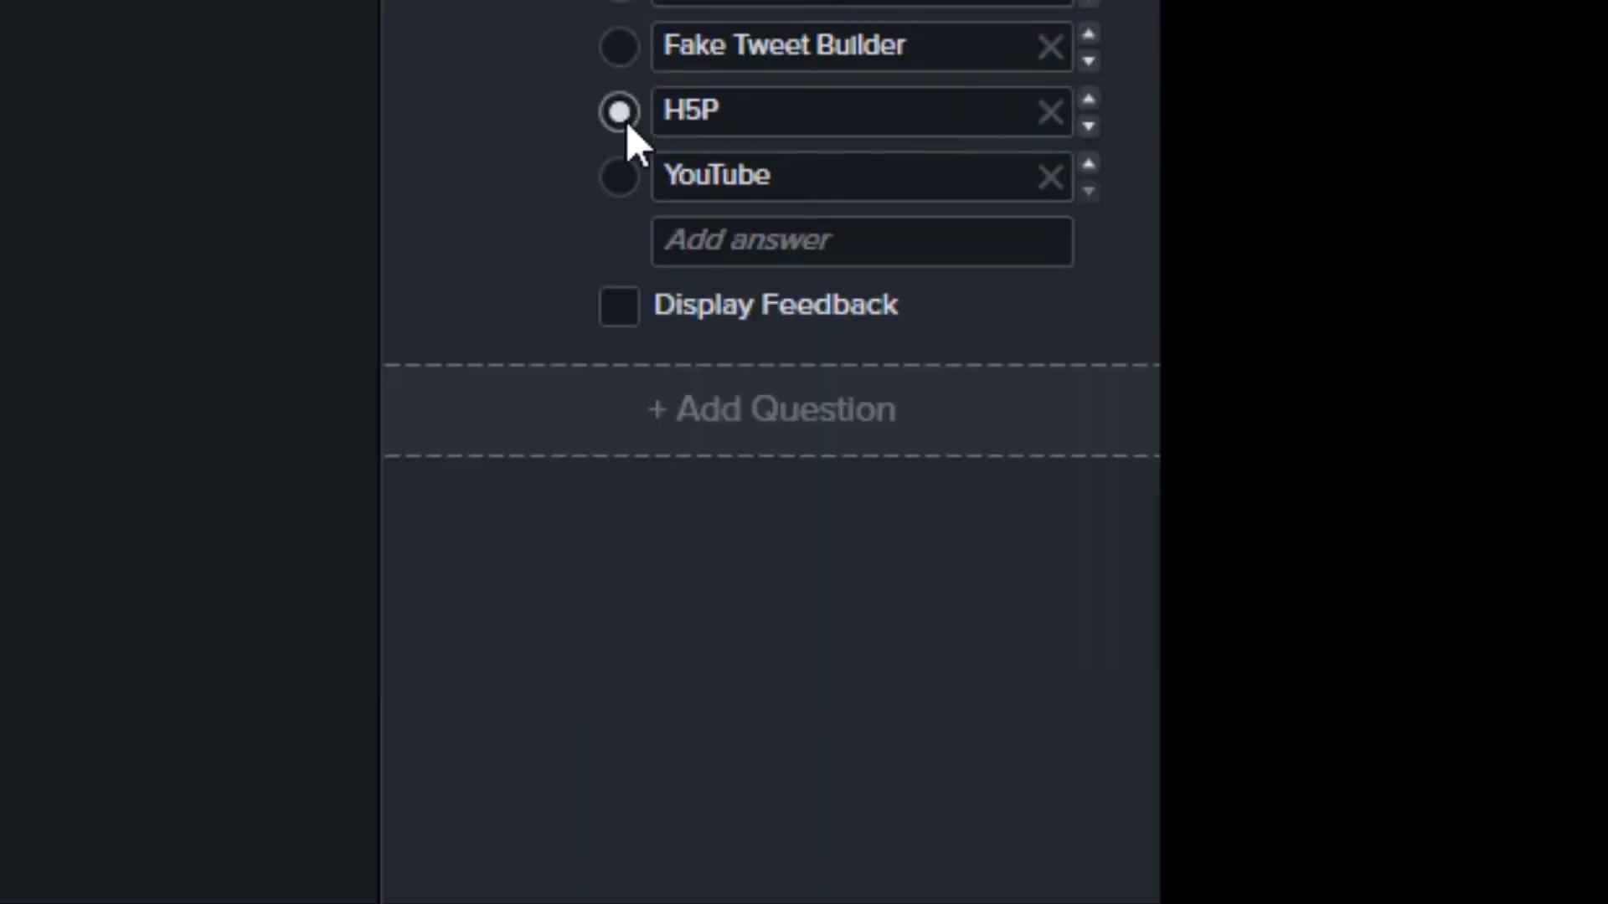
Enable feedback display for the question and set the correct-answer feedback to "Great Job!" with the Continue action.
{"action": "left_click", "coordinate": [618, 306]}
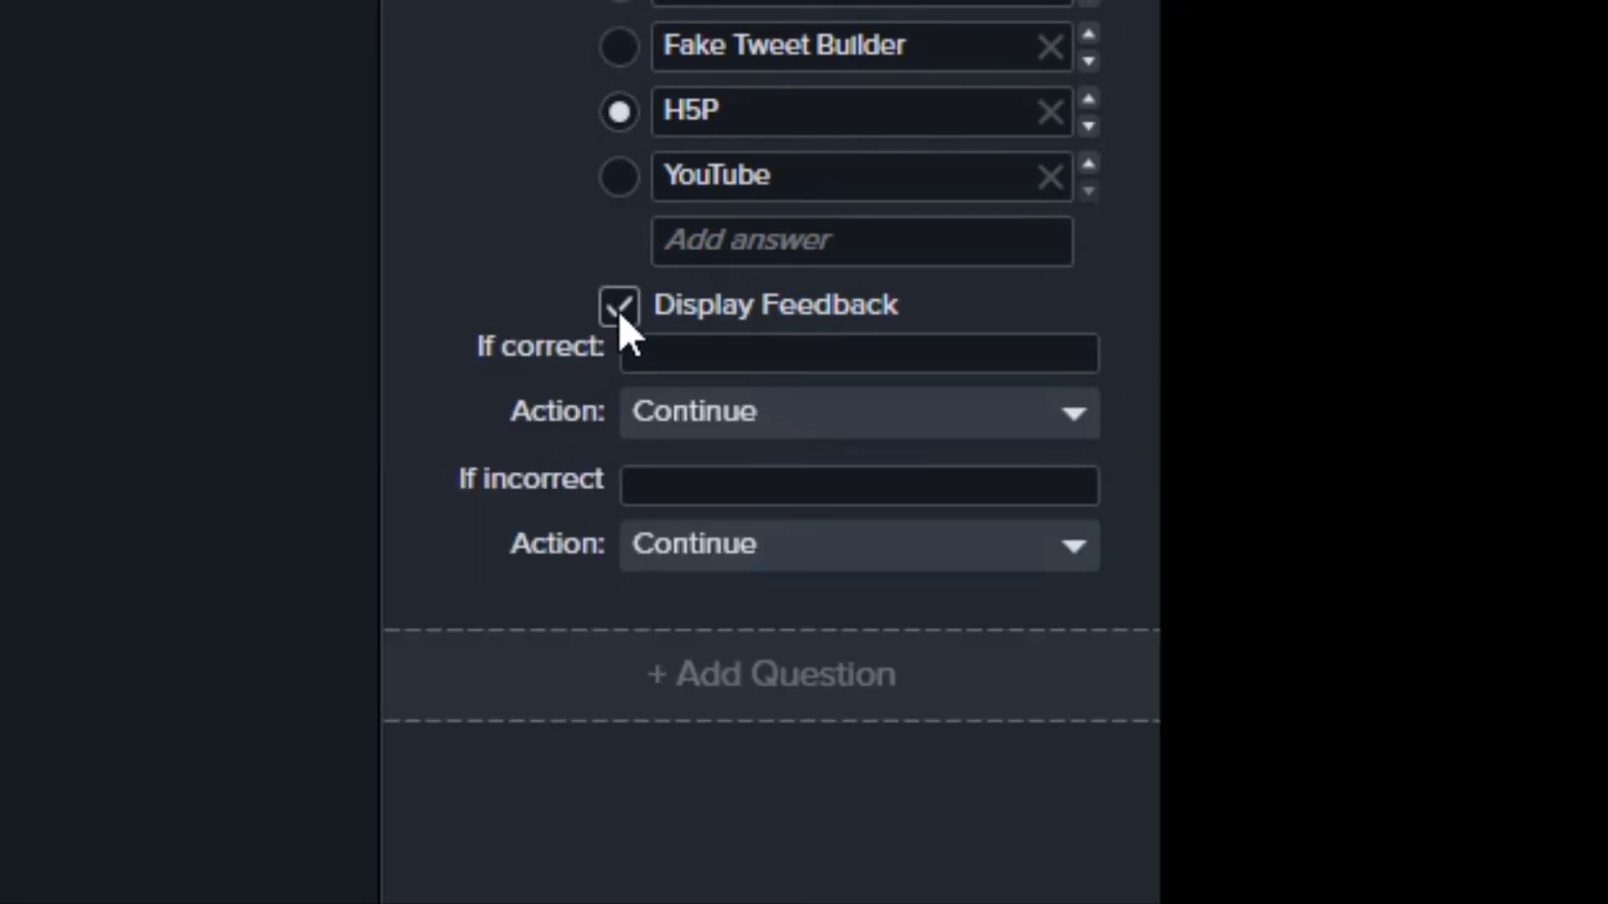
{"action": "left_click", "coordinate": [655, 350]}
{"action": "type", "text": "G"}
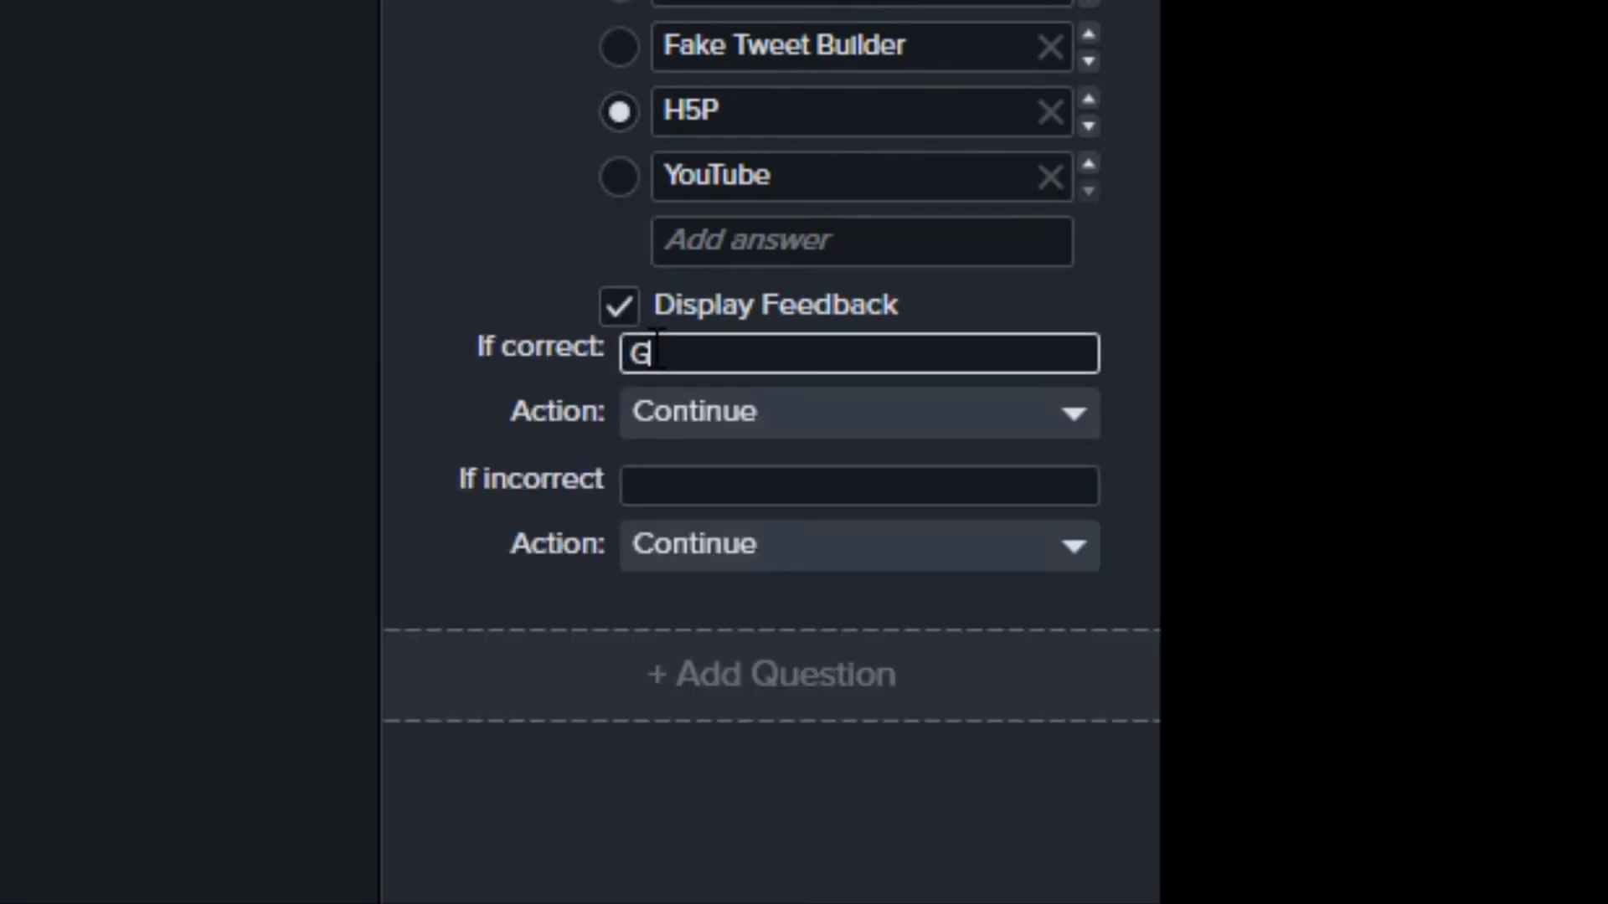
{"action": "type", "text": "reat Job!"}
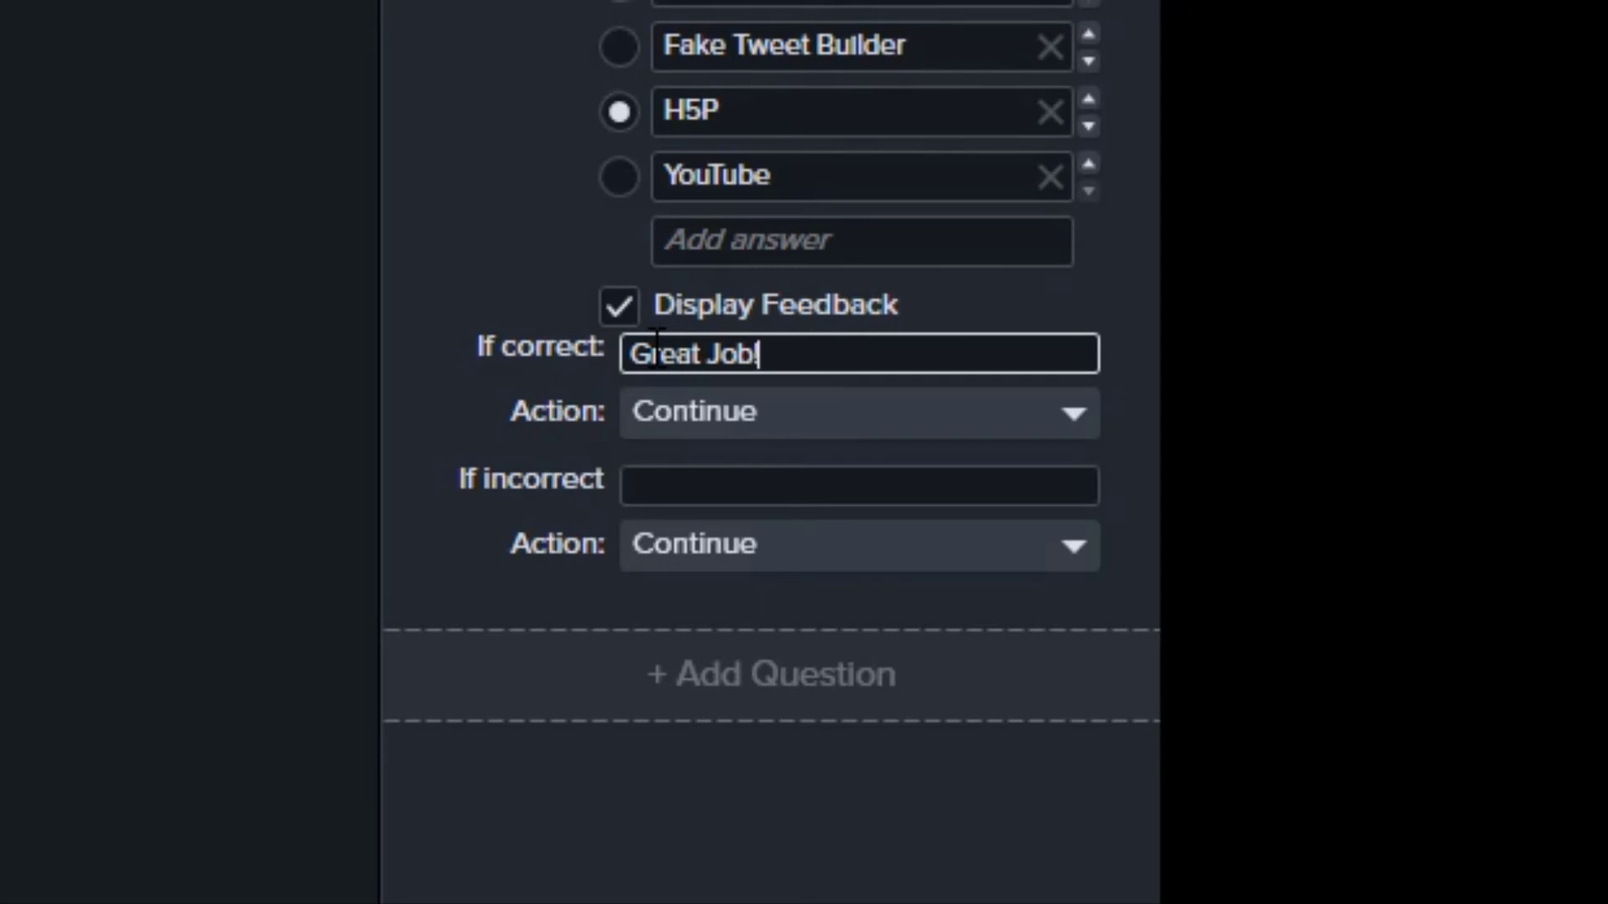
{"action": "left_click", "coordinate": [1071, 411]}
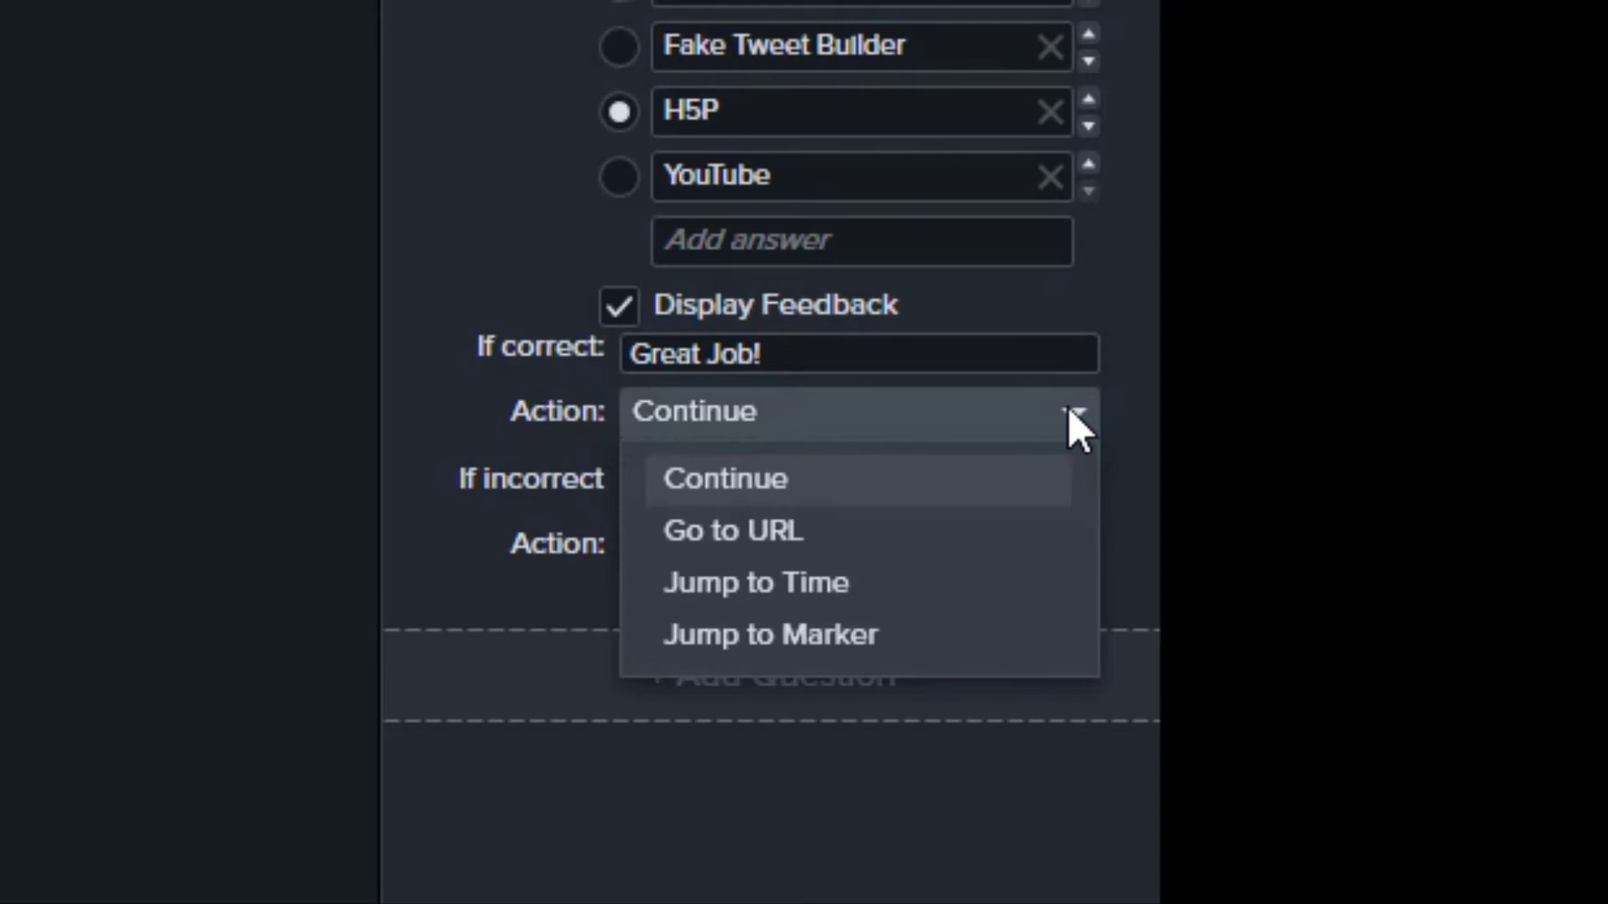
{"action": "left_click", "coordinate": [772, 479]}
Set the incorrect-answer feedback to "See website for details" with the Go to URL action, using the atguides.humboldt.edu/m/99555 address.
{"action": "left_click", "coordinate": [773, 486]}
{"action": "type", "text": "See website for details"}
{"action": "left_click", "coordinate": [920, 551]}
{"action": "left_click", "coordinate": [791, 666]}
{"action": "left_click", "coordinate": [719, 613]}
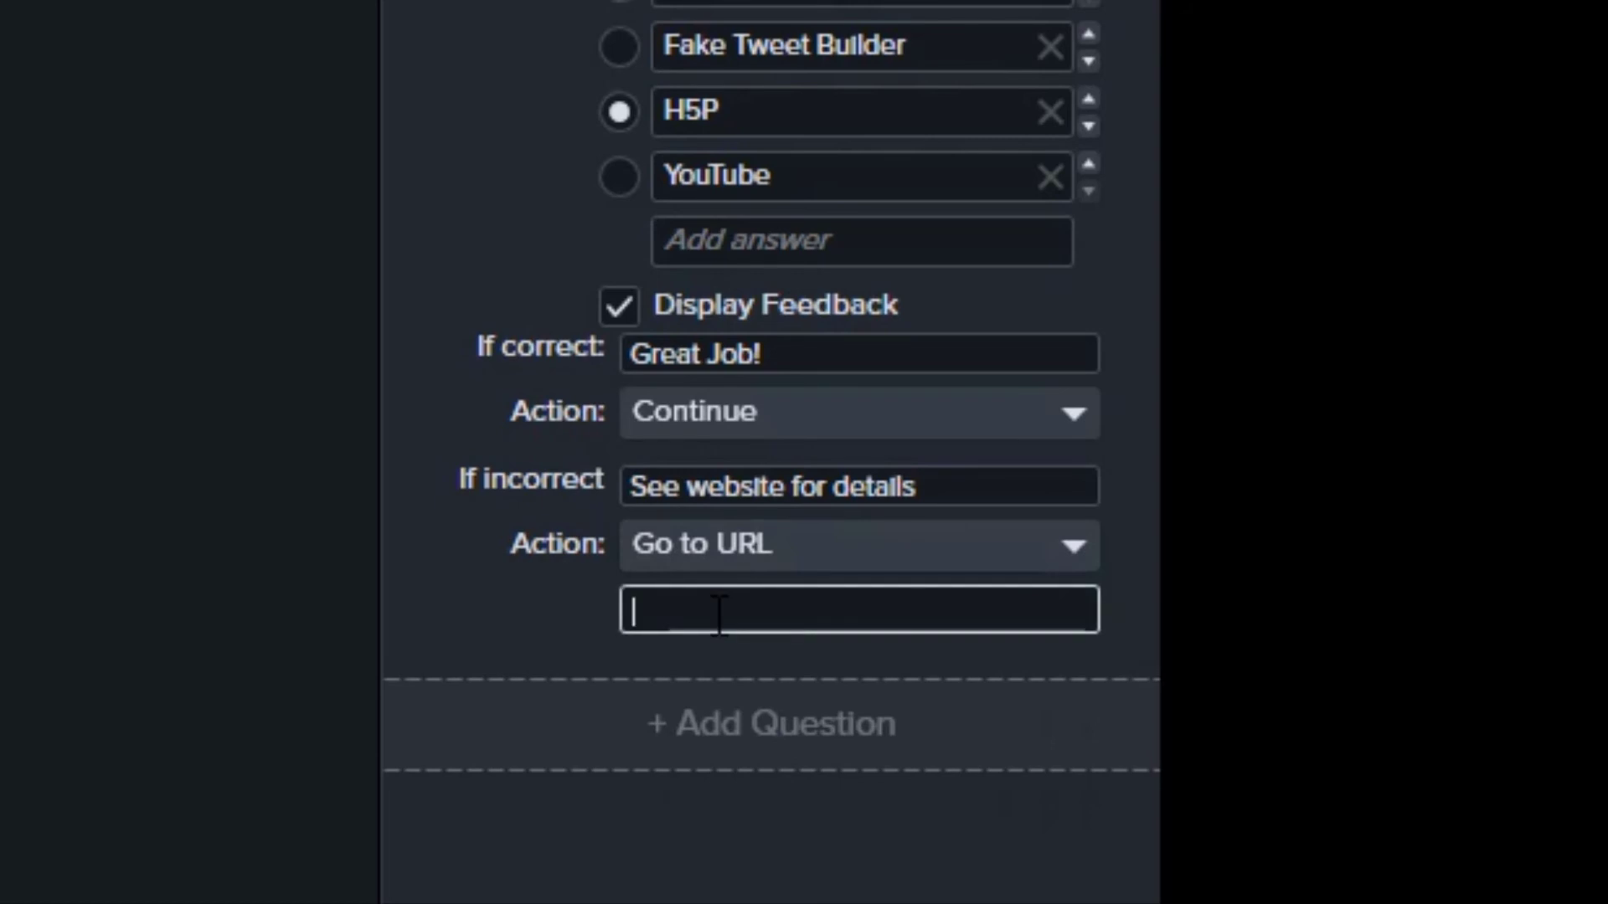
{"action": "key", "text": "ctrl+v"}
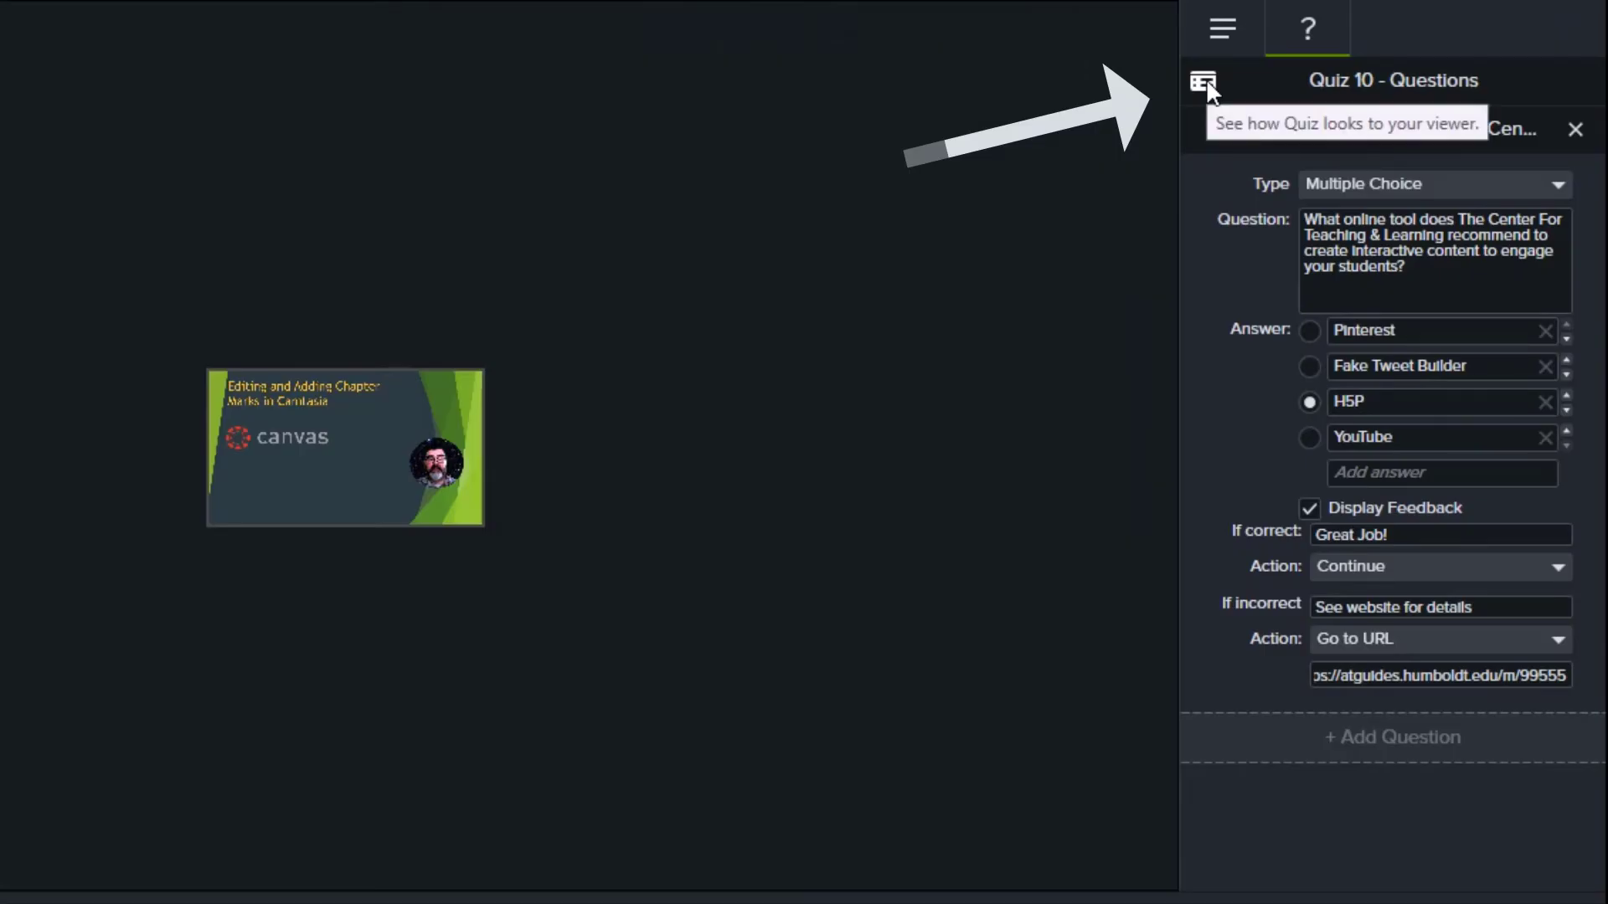
Preview the quiz as the viewer sees it, answering the question with H5P and submitting the answer.
{"action": "left_click", "coordinate": [1206, 82]}
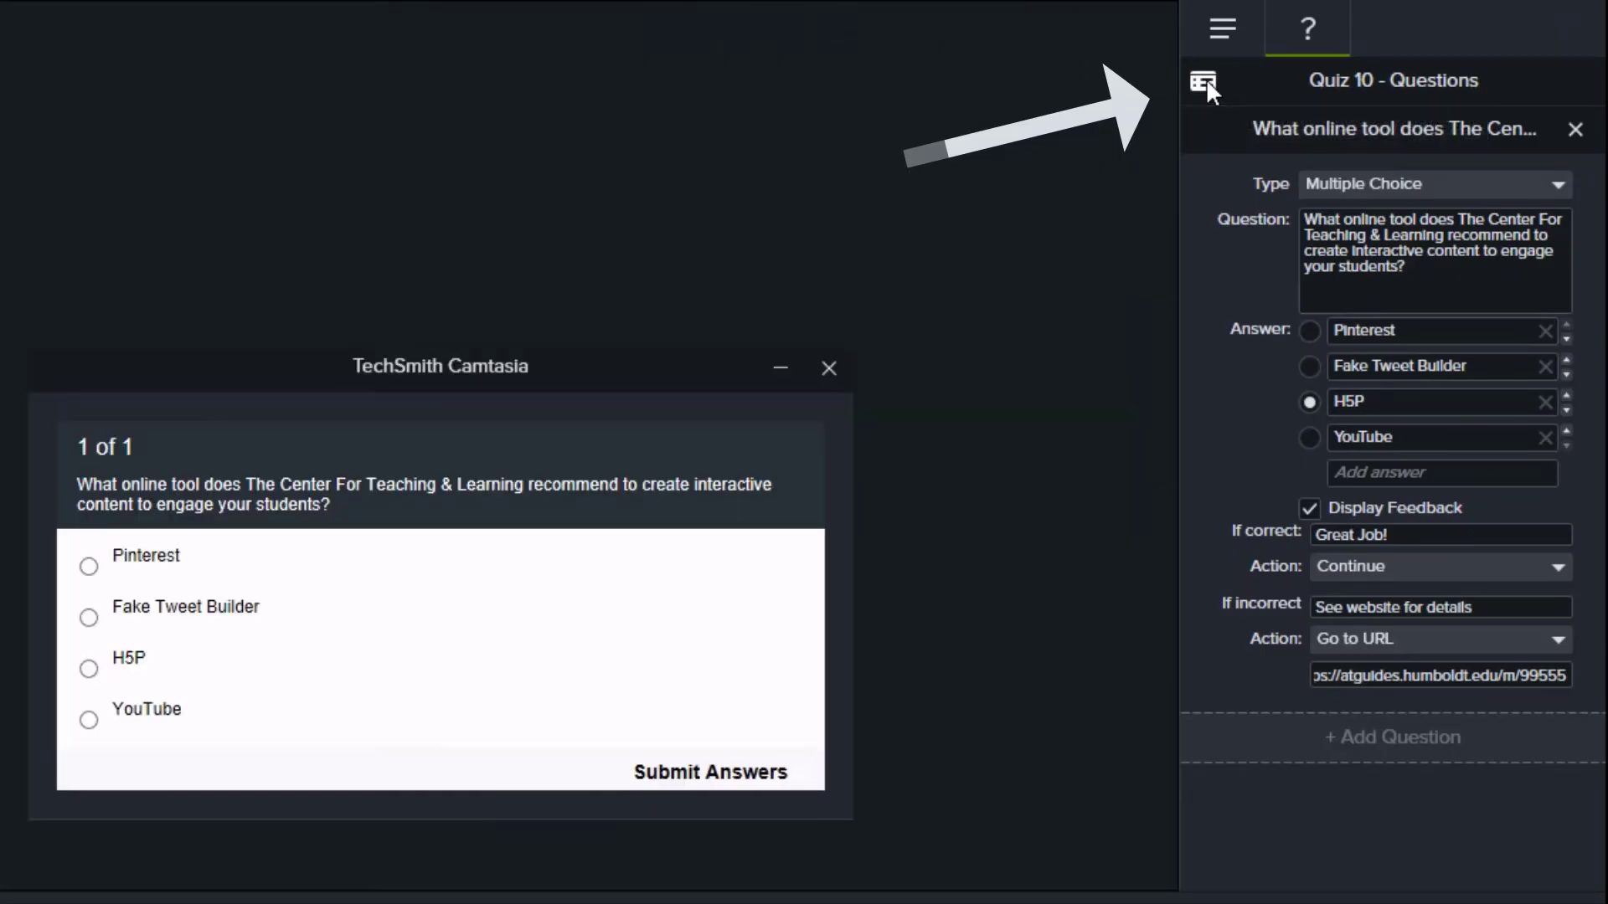
{"action": "left_click", "coordinate": [89, 669]}
{"action": "left_click", "coordinate": [680, 780]}
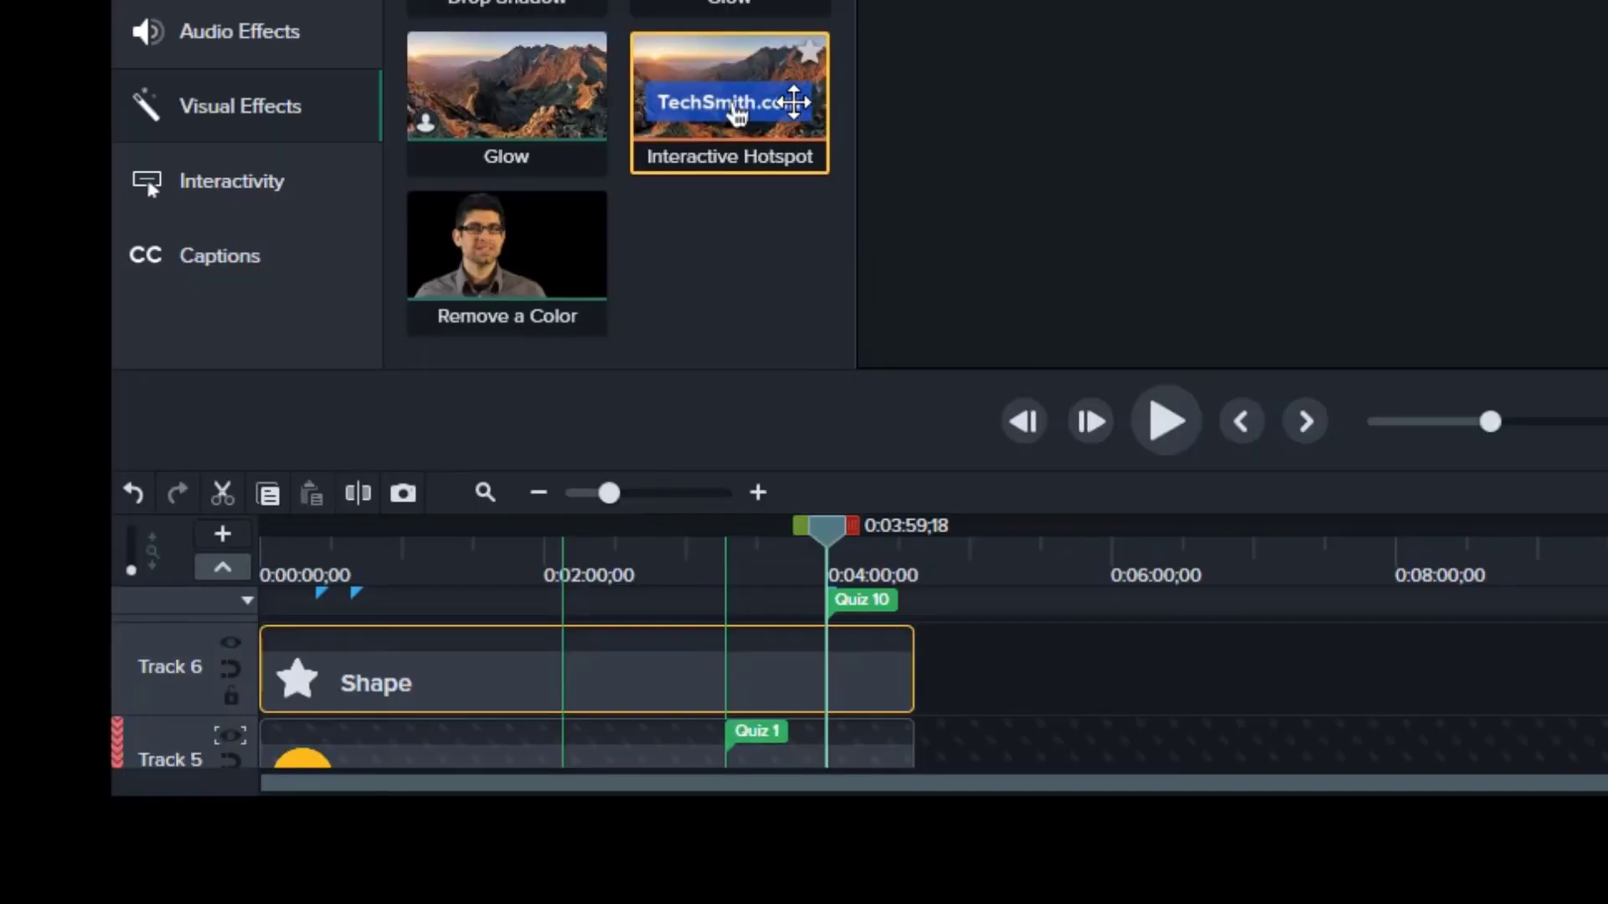
Apply the Interactive Hotspot effect to the star shape clip on Track 6.
{"action": "left_click_drag", "start_coordinate": [880, 416], "coordinate": [869, 531]}
{"action": "left_click_drag", "start_coordinate": [794, 171], "coordinate": [583, 668]}
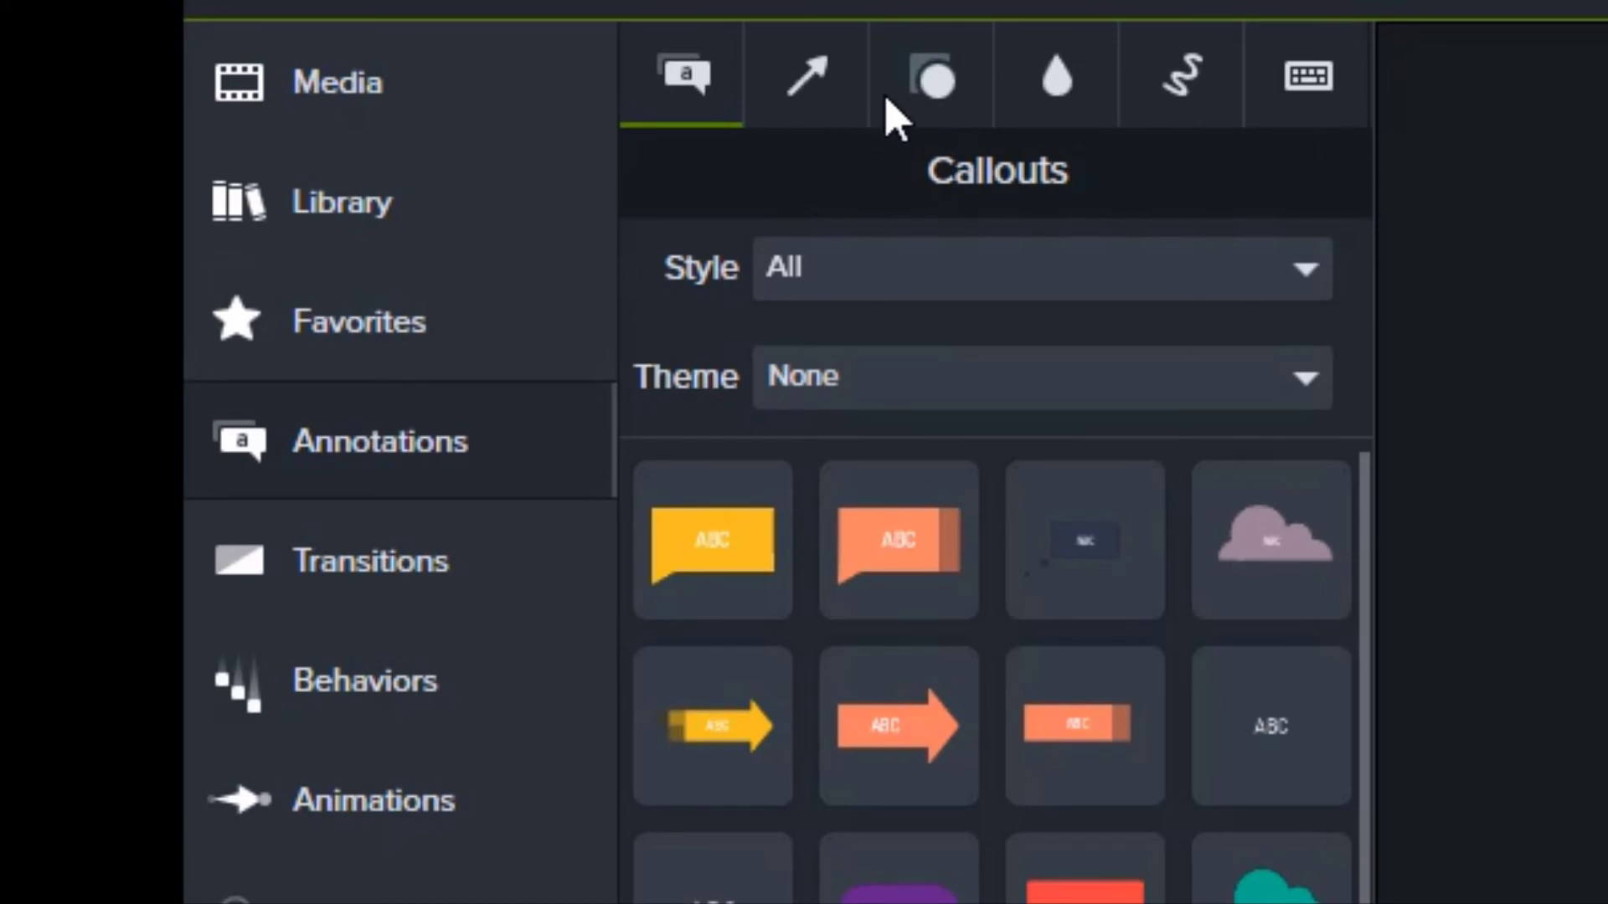
Add a star shape annotation to Track 6 just after Quiz 10 and enlarge it over the slide's upper right area.
{"action": "left_click", "coordinate": [946, 88]}
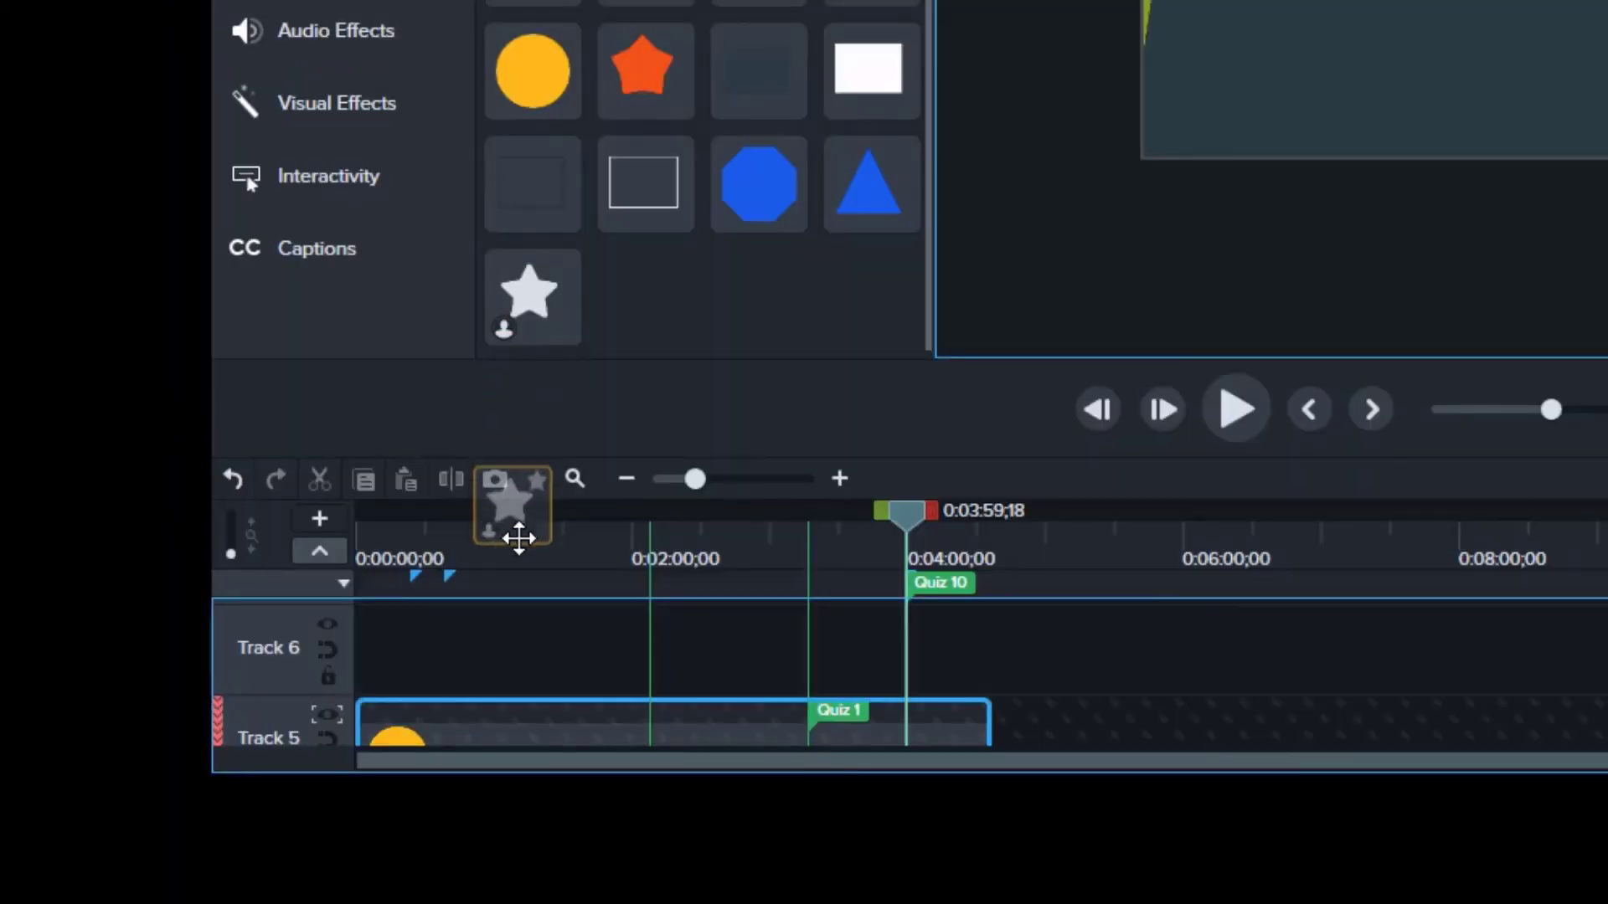
{"action": "left_click_drag", "start_coordinate": [520, 539], "coordinate": [940, 650]}
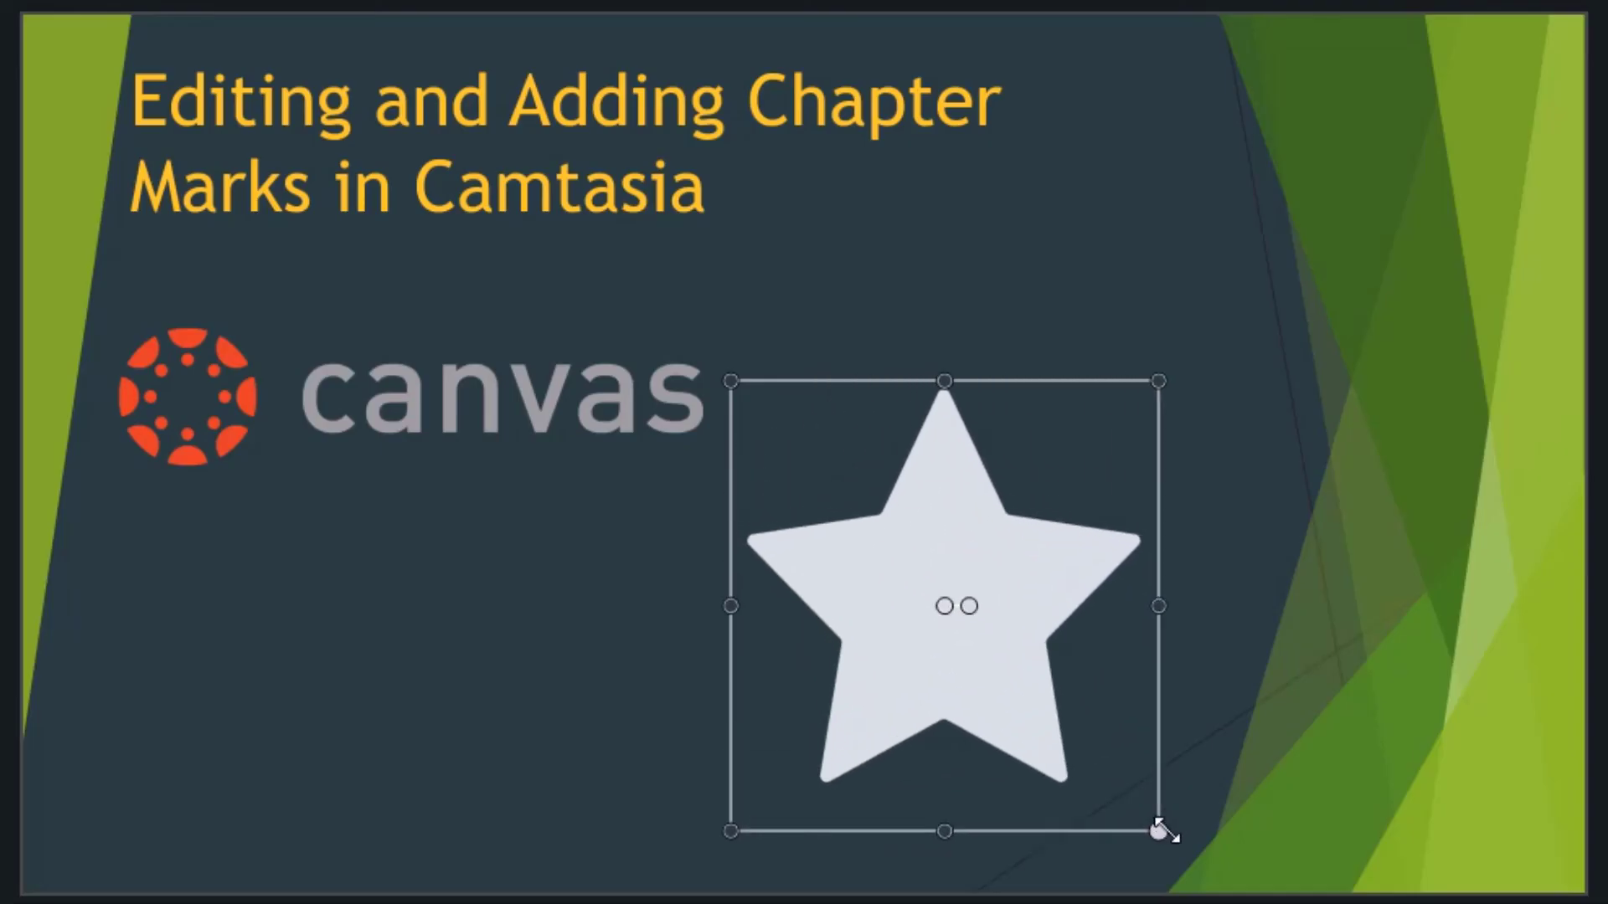
{"action": "left_click_drag", "start_coordinate": [1156, 827], "coordinate": [1195, 865]}
{"action": "left_click_drag", "start_coordinate": [1195, 379], "coordinate": [1580, 64]}
Apply an Interactive Hotspot to the star that links to the atguides.humboldt.edu URL and opens in a new browser tab.
{"action": "left_click_drag", "start_coordinate": [871, 109], "coordinate": [703, 810]}
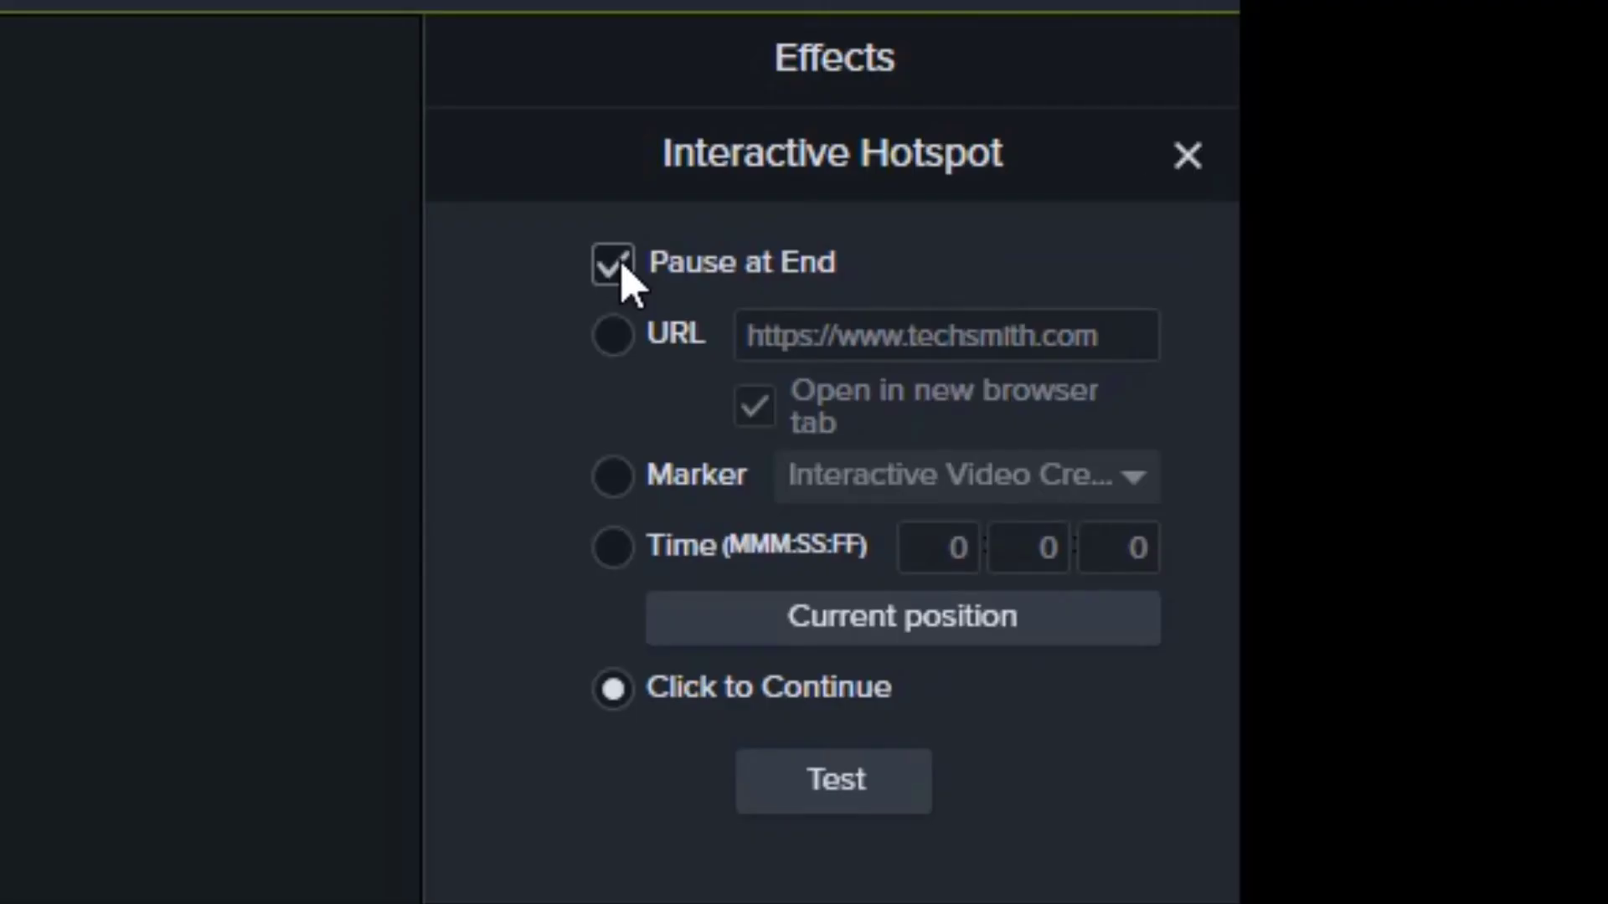
{"action": "left_click", "coordinate": [616, 335]}
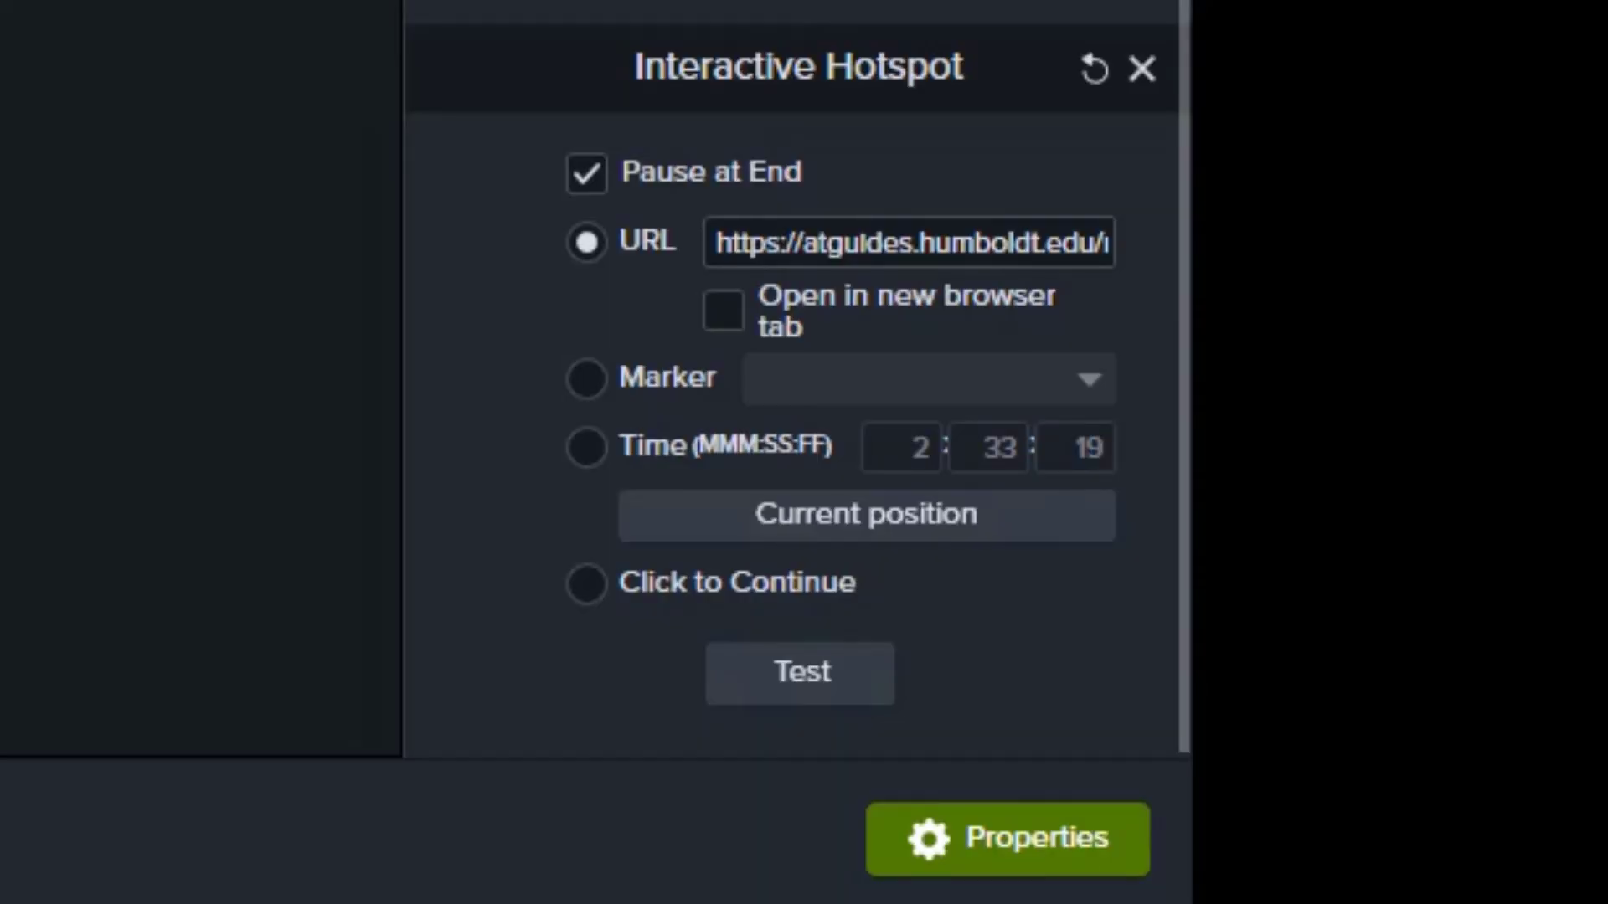
{"action": "left_click", "coordinate": [725, 313]}
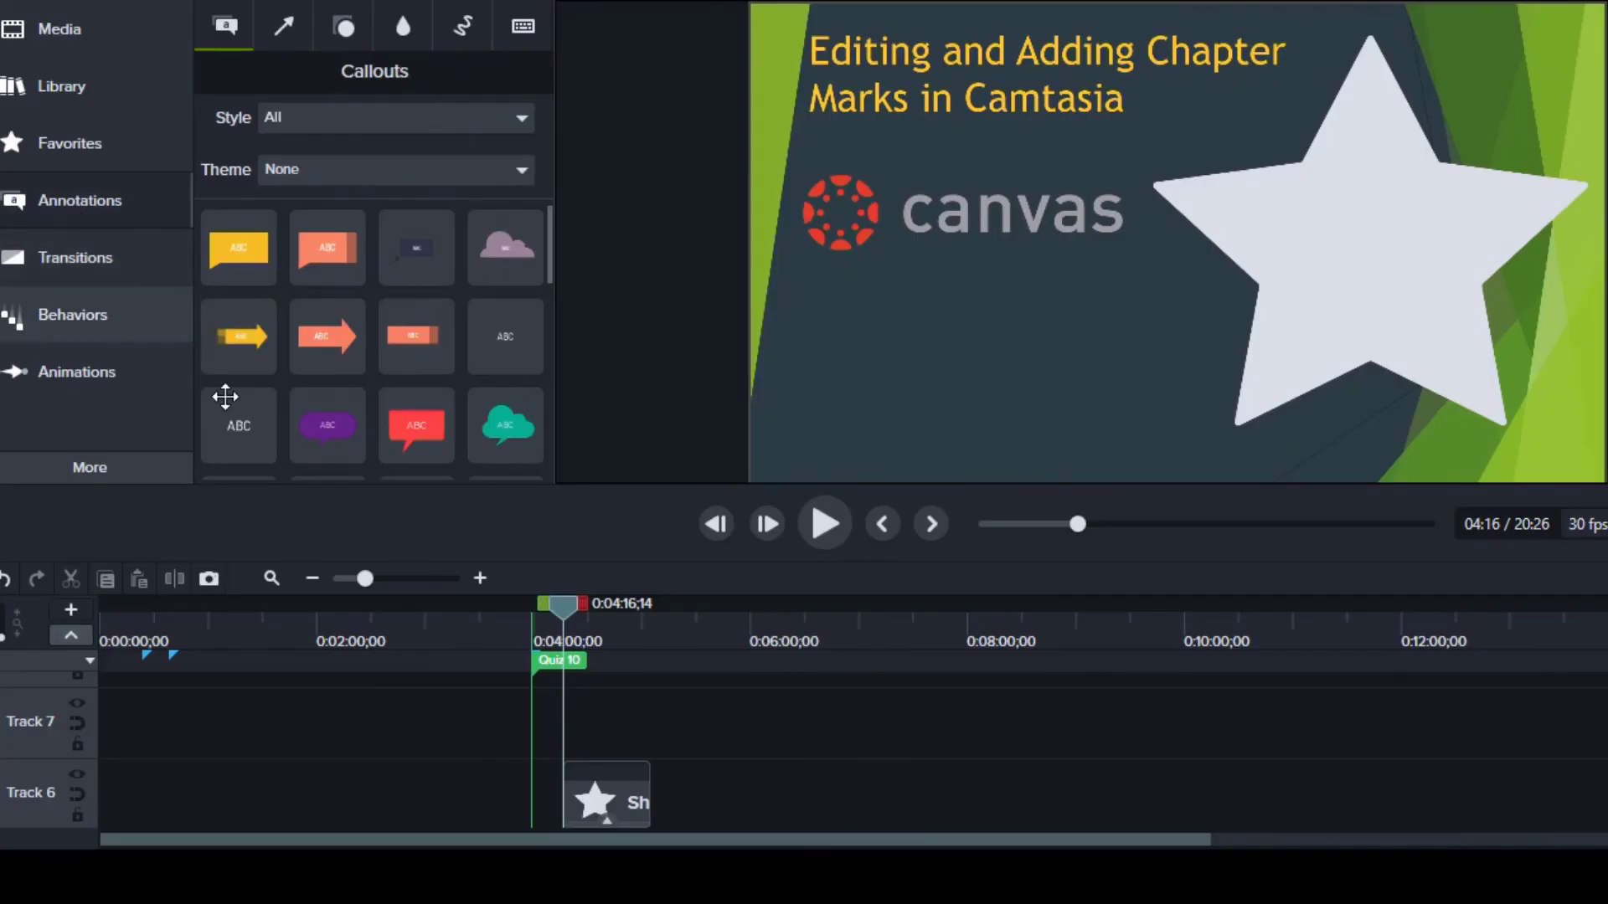
Add a plain text callout on Track 7 above the star shape clip.
{"action": "left_click_drag", "start_coordinate": [238, 425], "coordinate": [641, 722]}
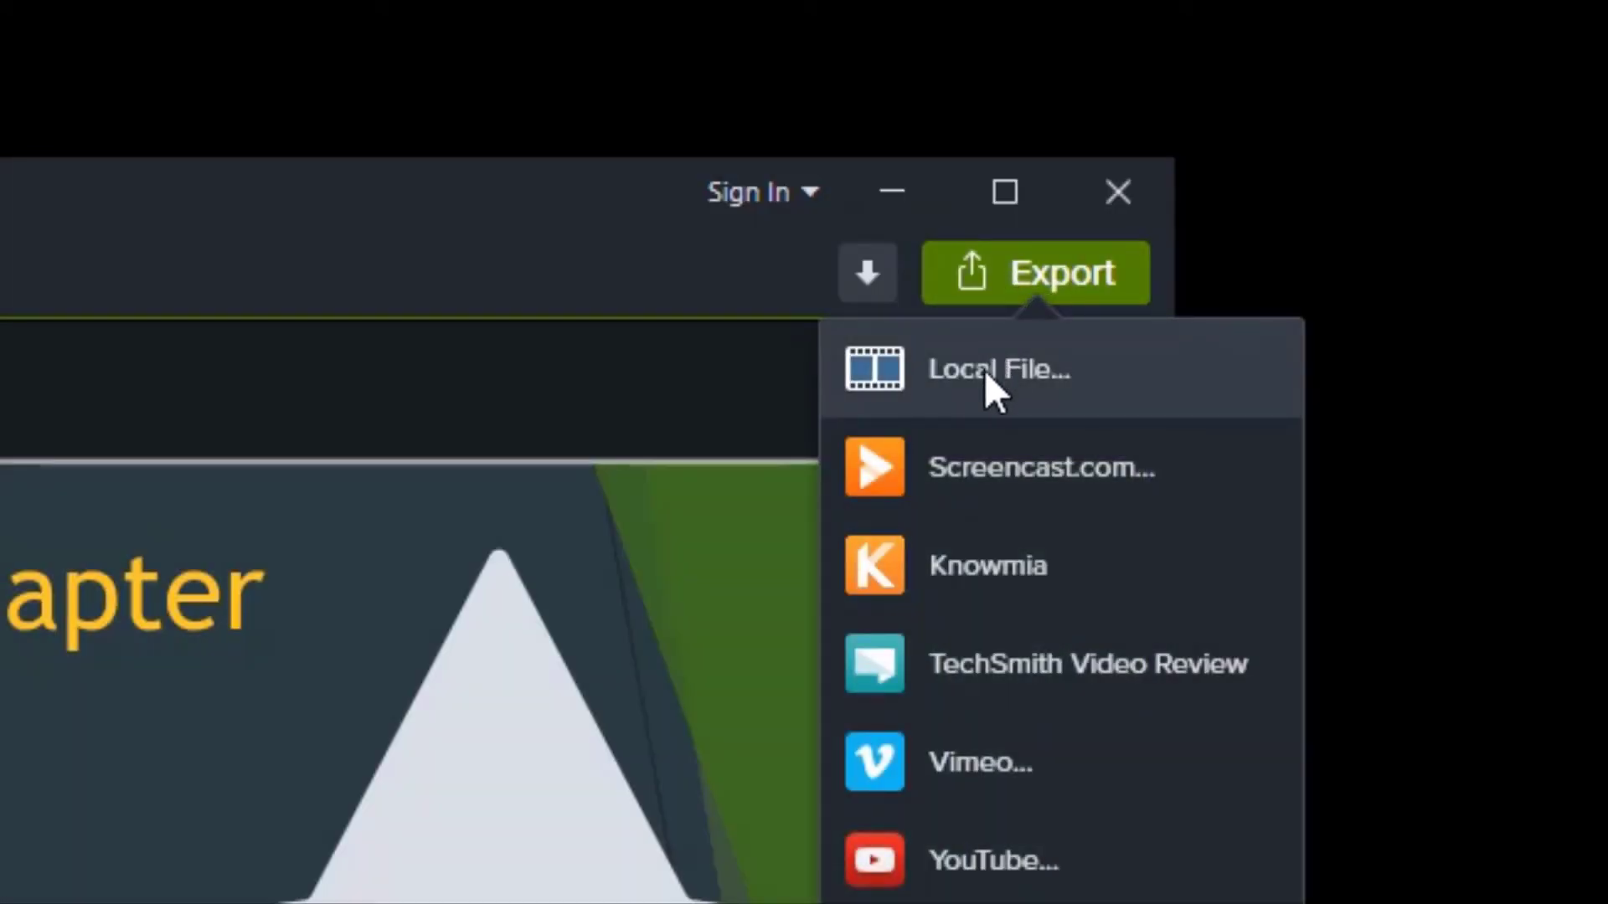
Start a local file export with custom production settings in the MP4 - Smart Player (HTML5) format.
{"action": "left_click", "coordinate": [983, 369]}
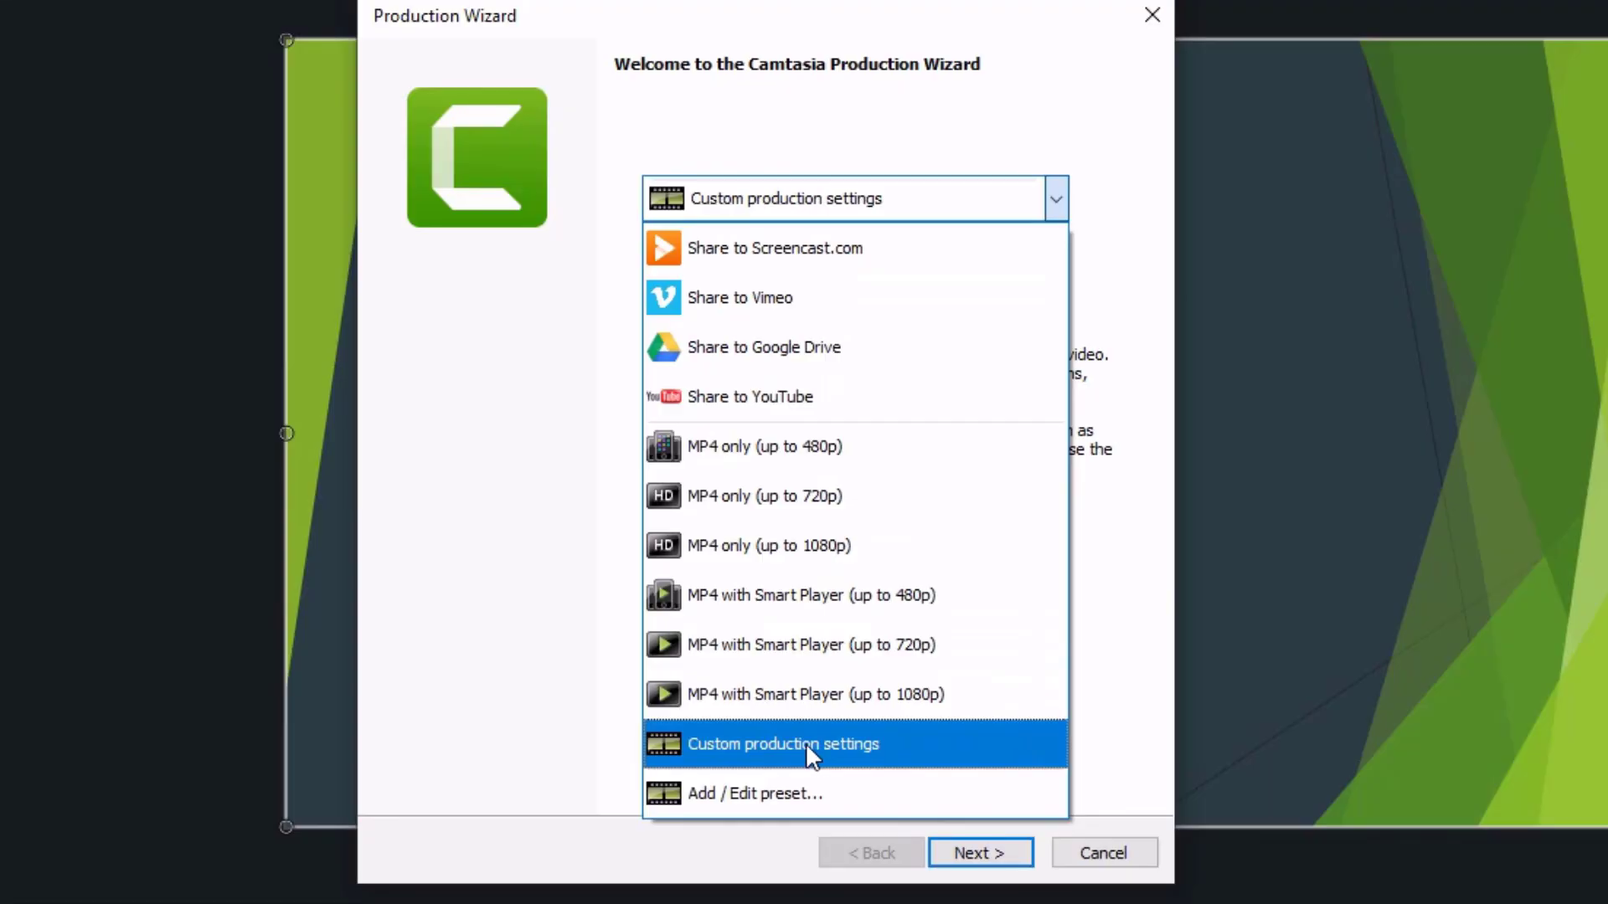
{"action": "left_click", "coordinate": [806, 742]}
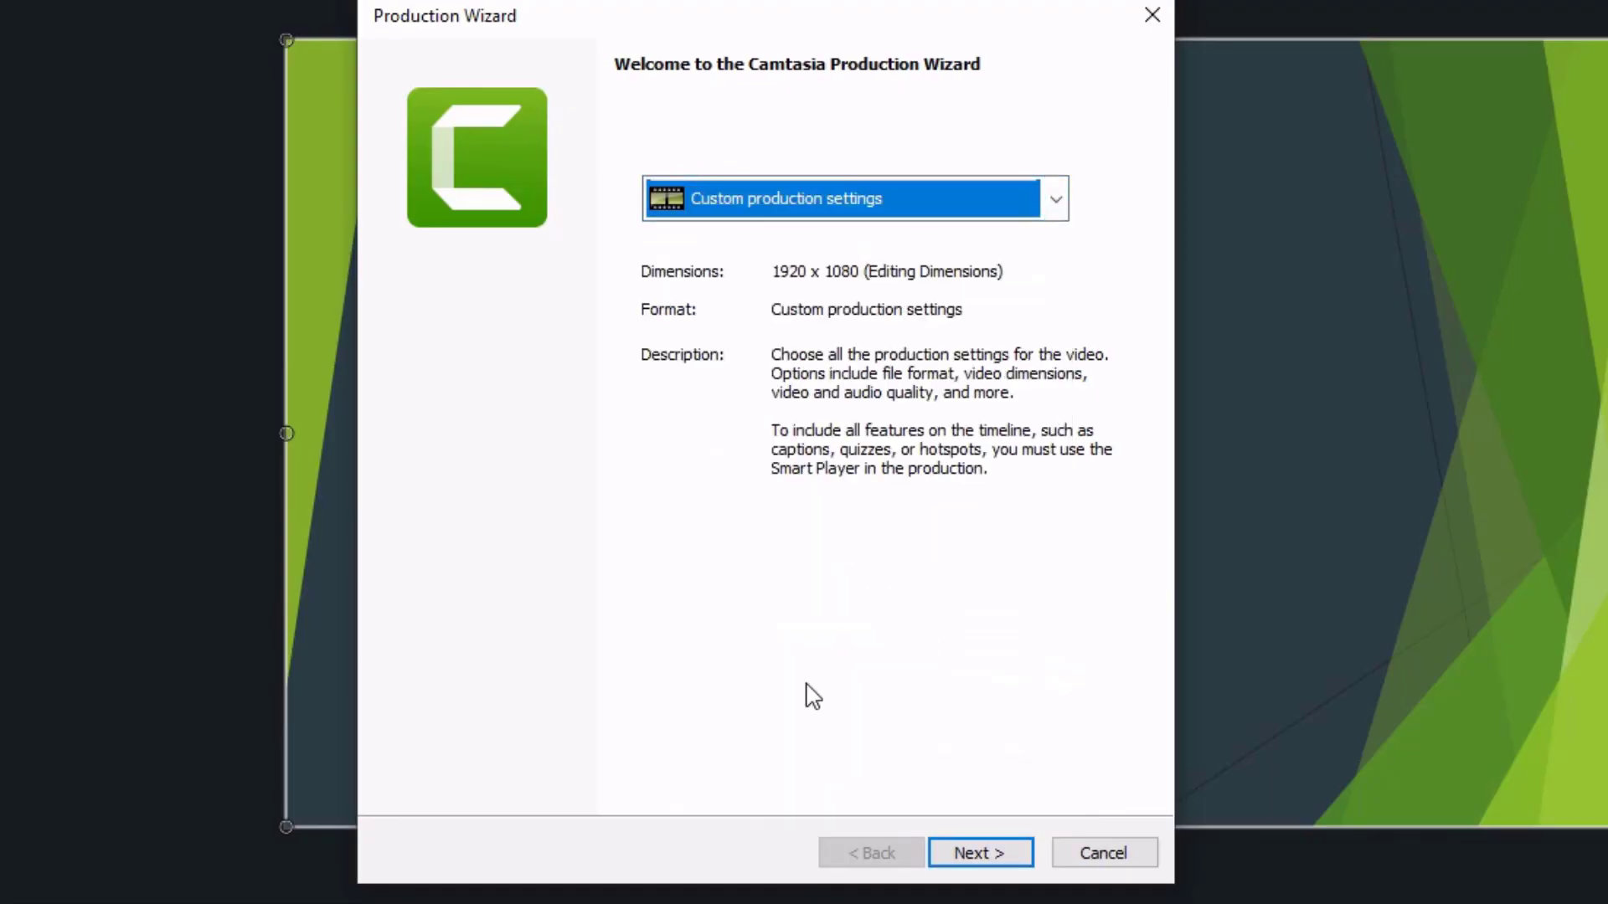
{"action": "left_click", "coordinate": [982, 854]}
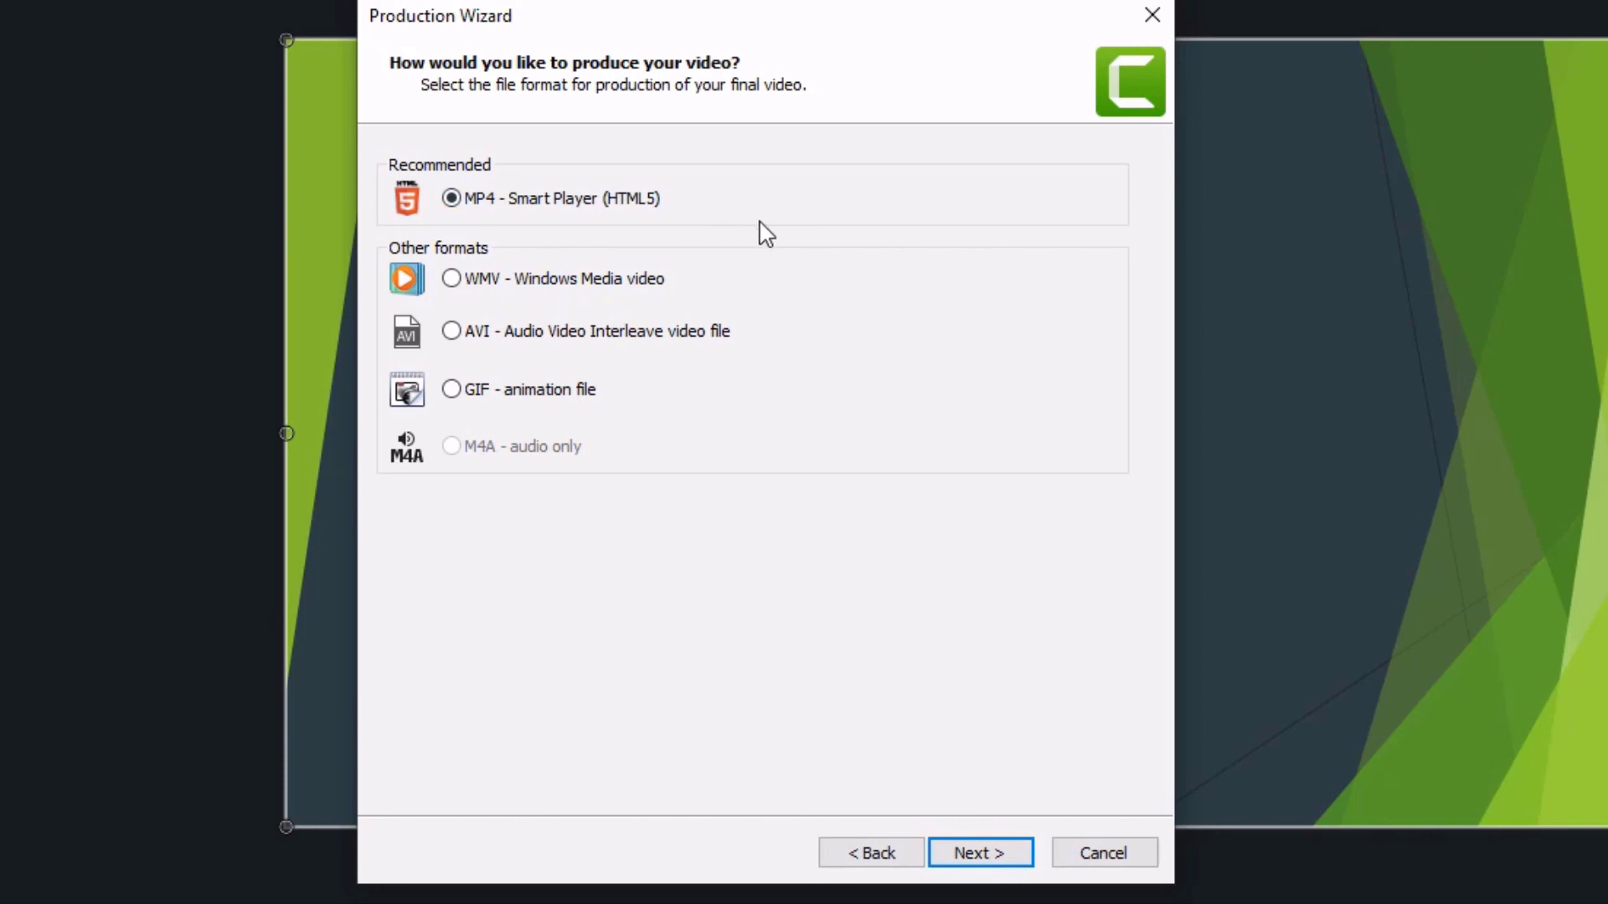
{"action": "left_click", "coordinate": [997, 865]}
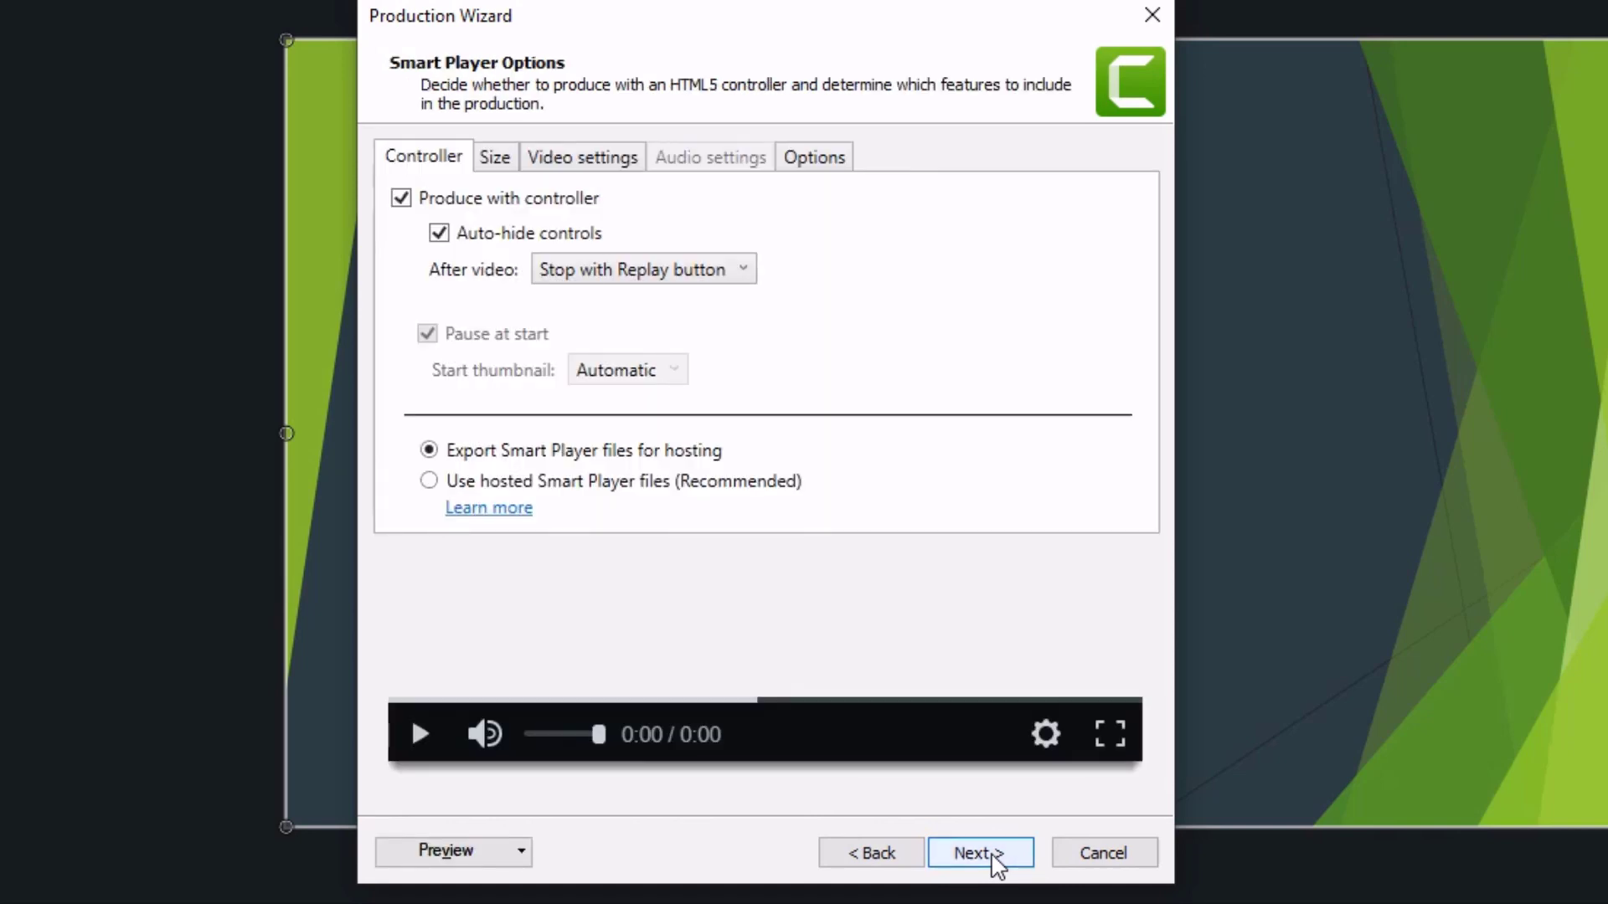
Accept the current Smart Player, video and marker options and proceed to the quiz reporting options.
{"action": "left_click", "coordinate": [979, 853]}
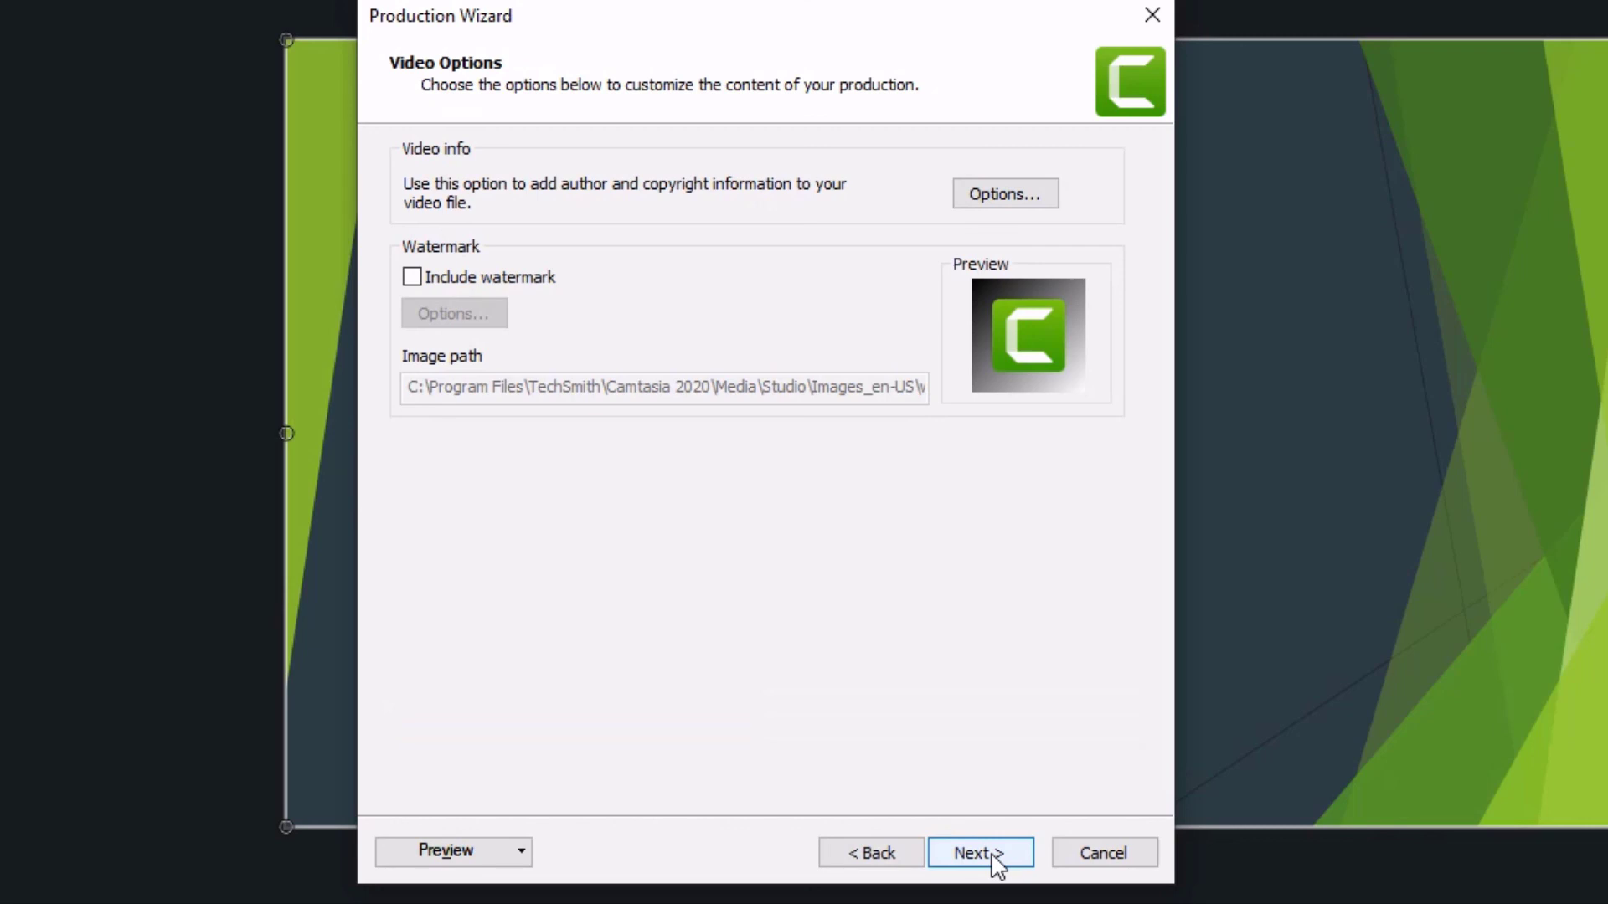
{"action": "left_click", "coordinate": [967, 854]}
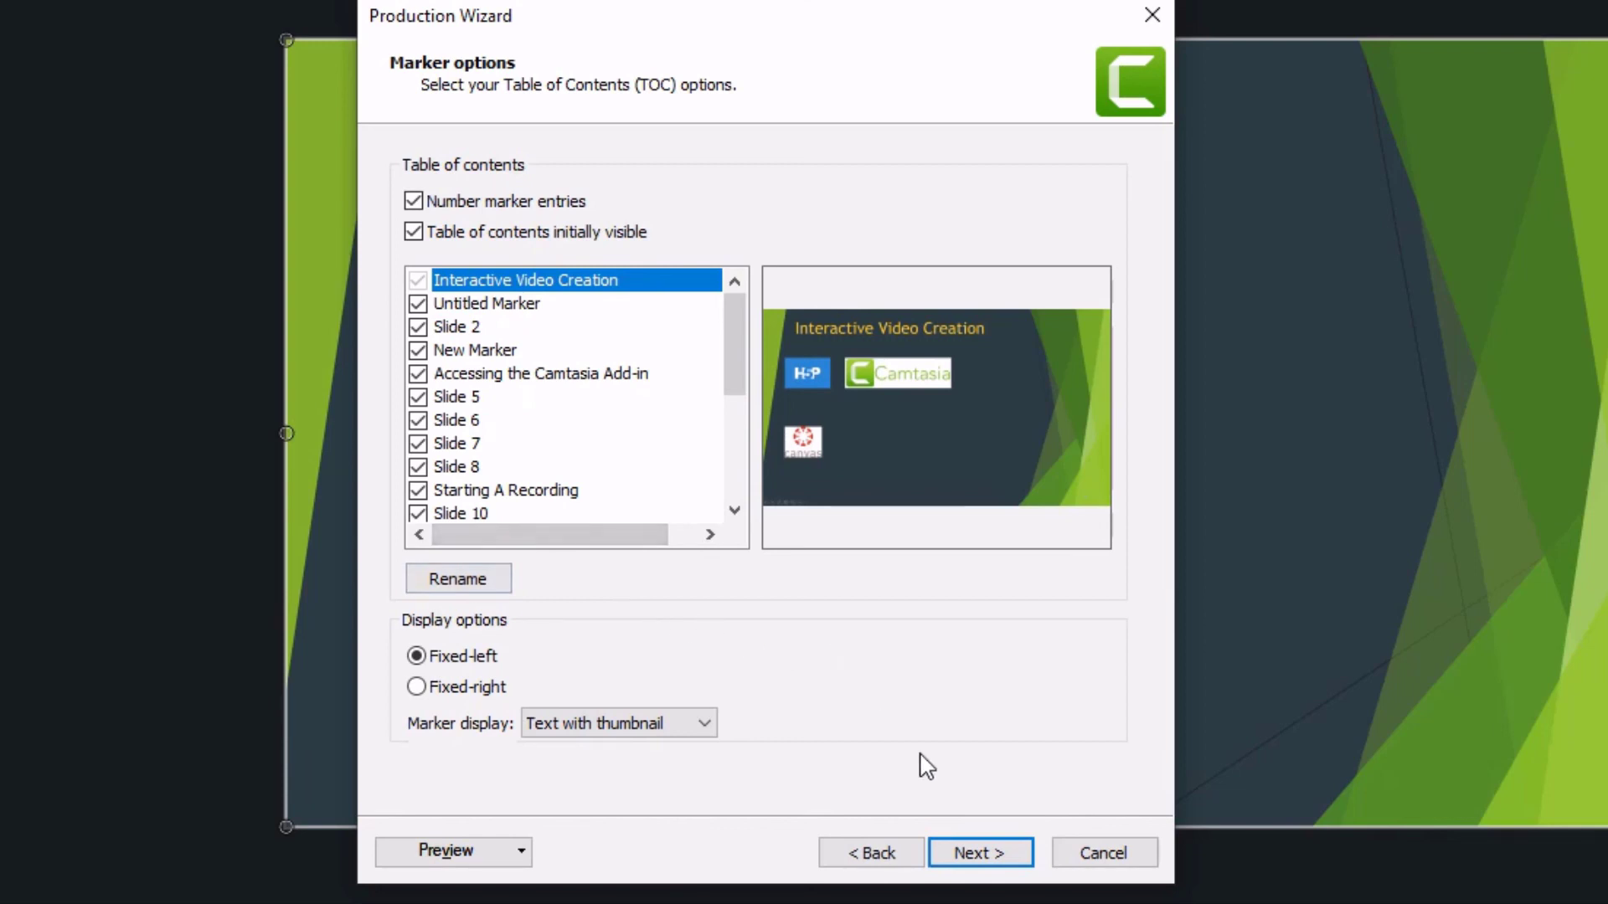
{"action": "left_click", "coordinate": [970, 854]}
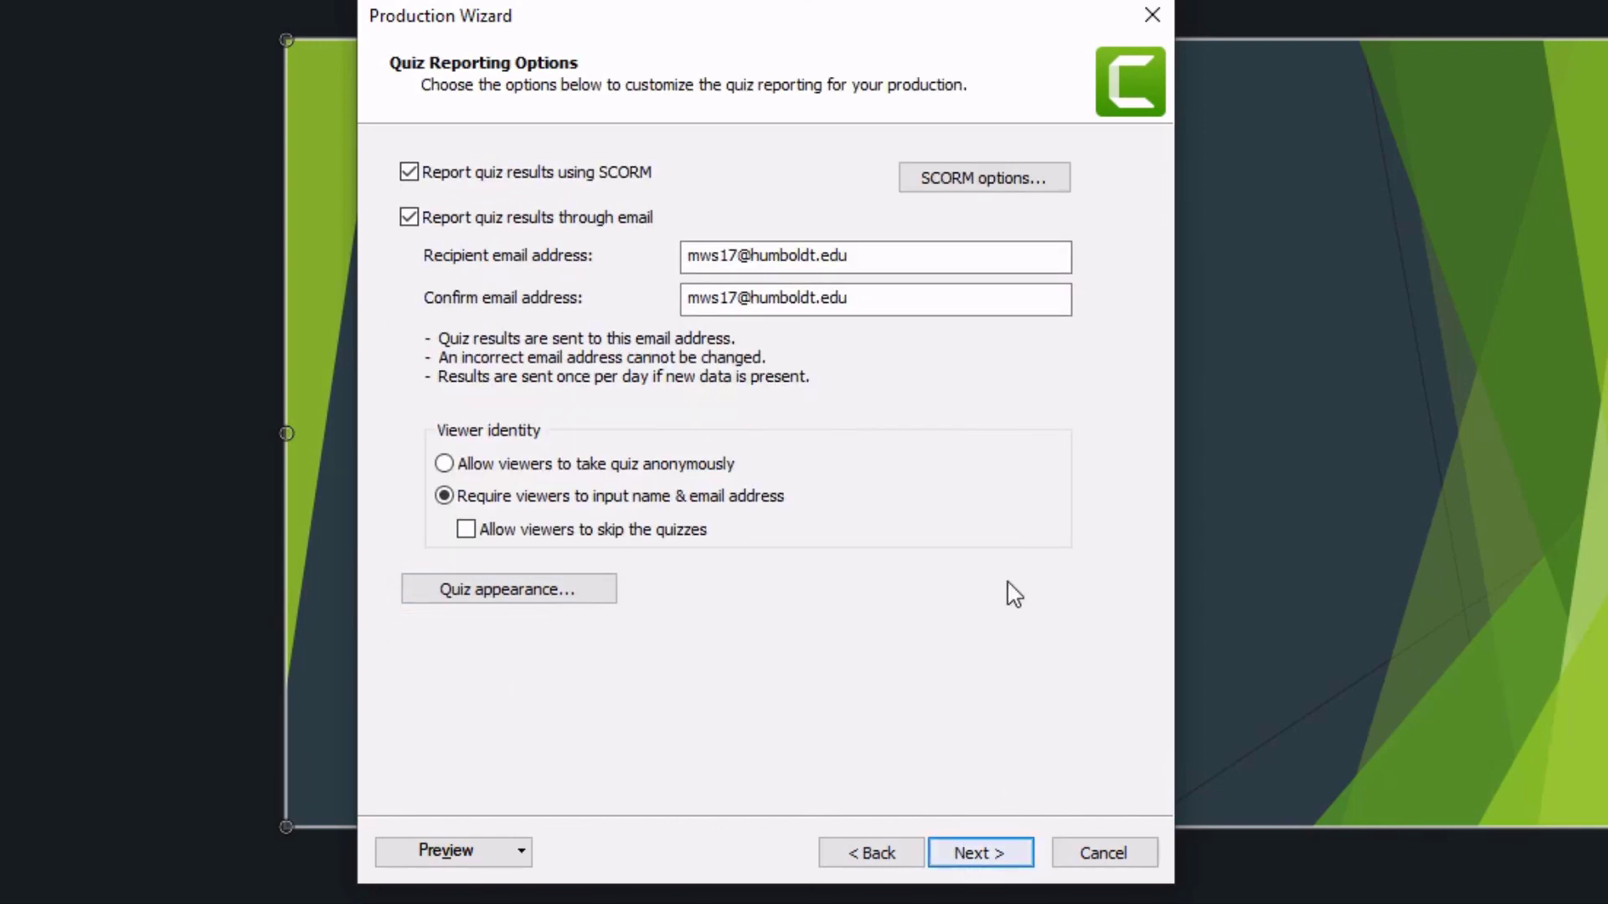
Keep SCORM quiz reporting with the current SCORM options and produce the PowerPointAndCamtasiaProject zip package in D:\Camtasia Projects.
{"action": "left_click", "coordinate": [409, 173]}
{"action": "left_click", "coordinate": [409, 173]}
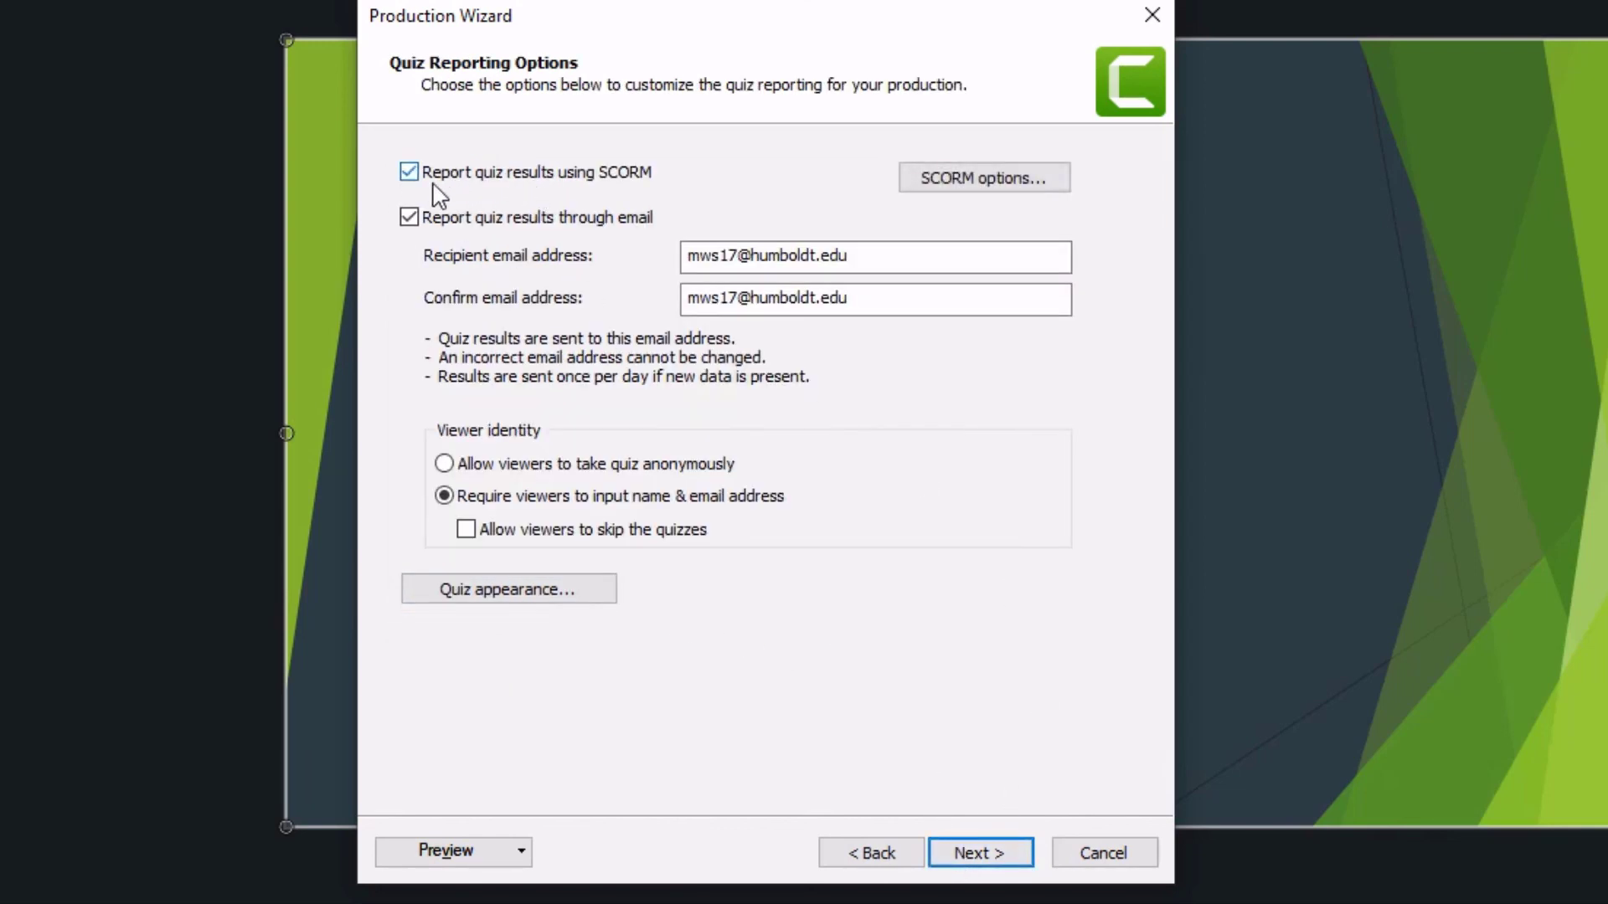
{"action": "left_click", "coordinate": [969, 178]}
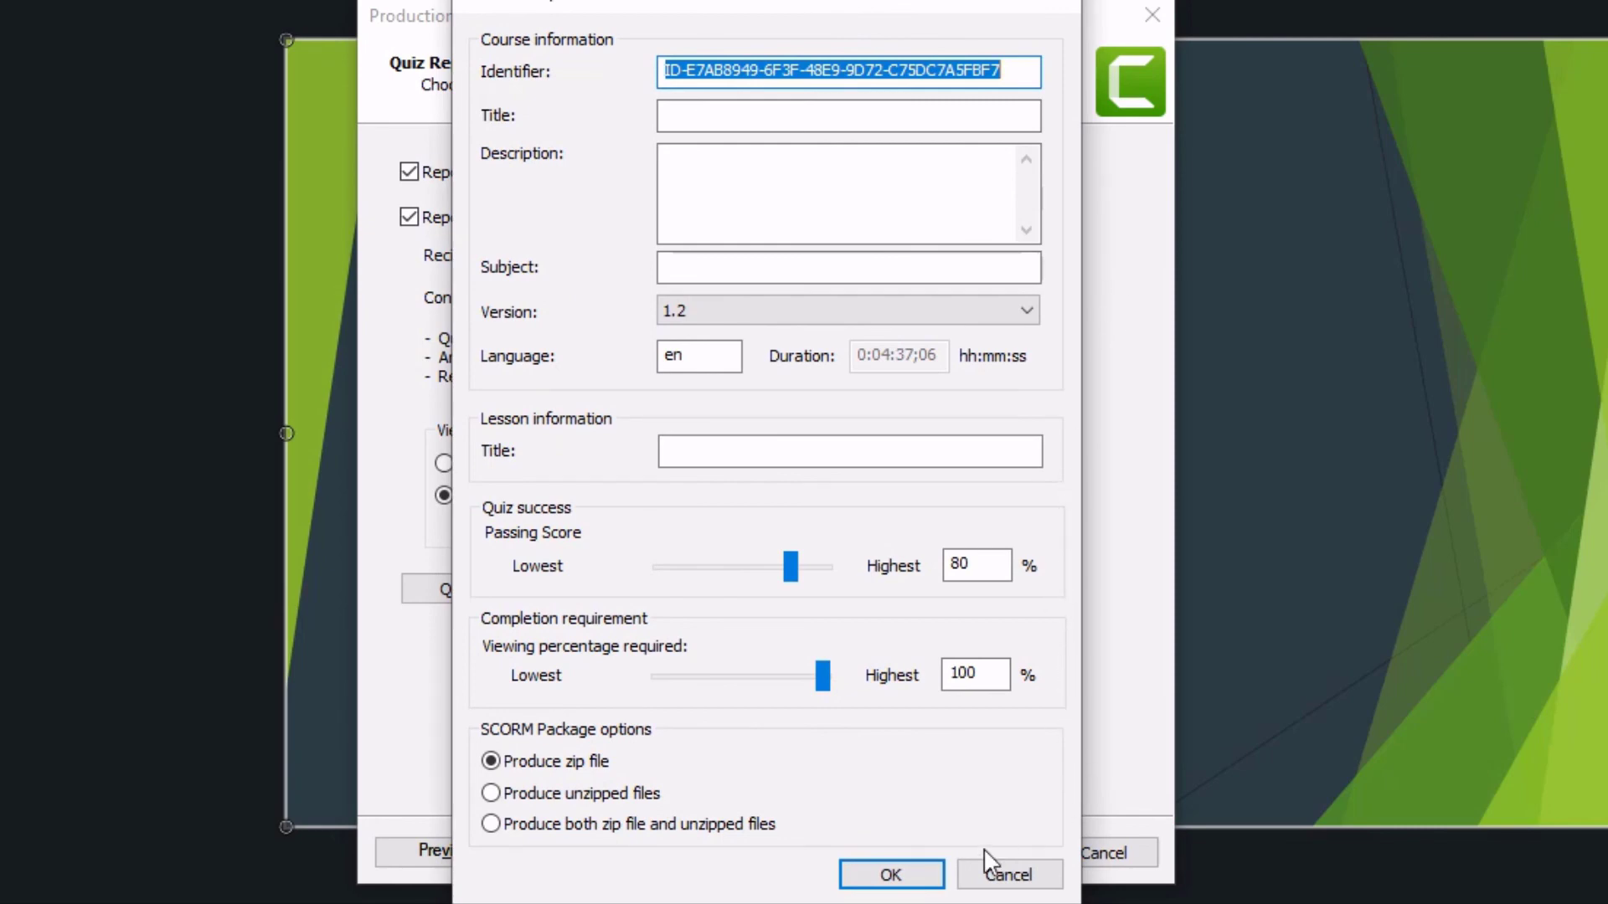
{"action": "left_click", "coordinate": [893, 876]}
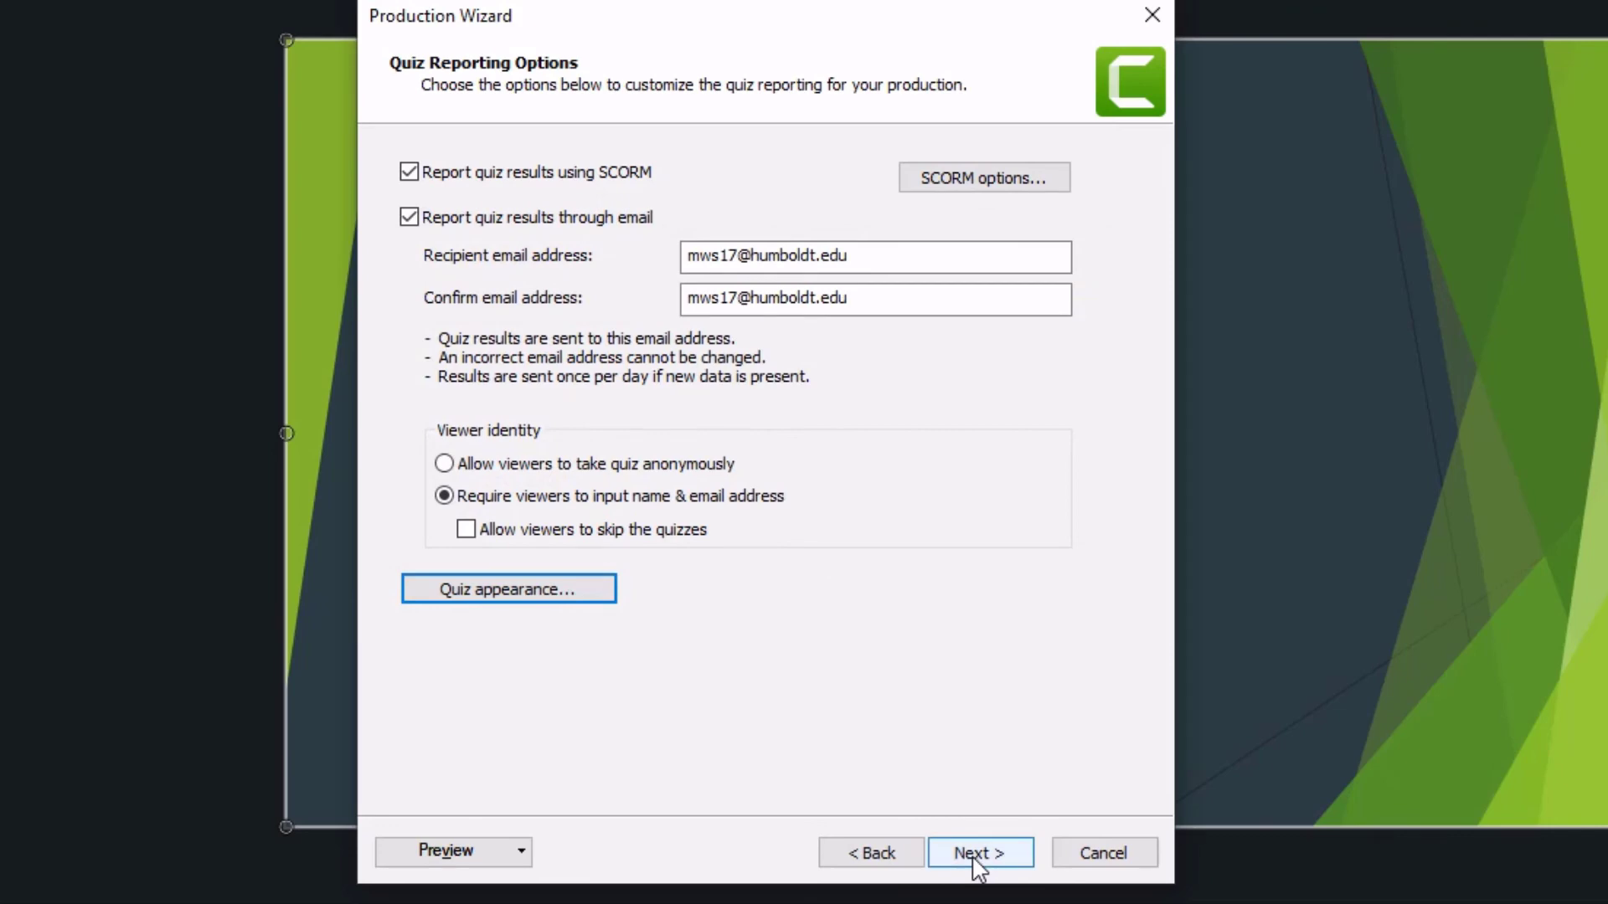
{"action": "left_click", "coordinate": [974, 856]}
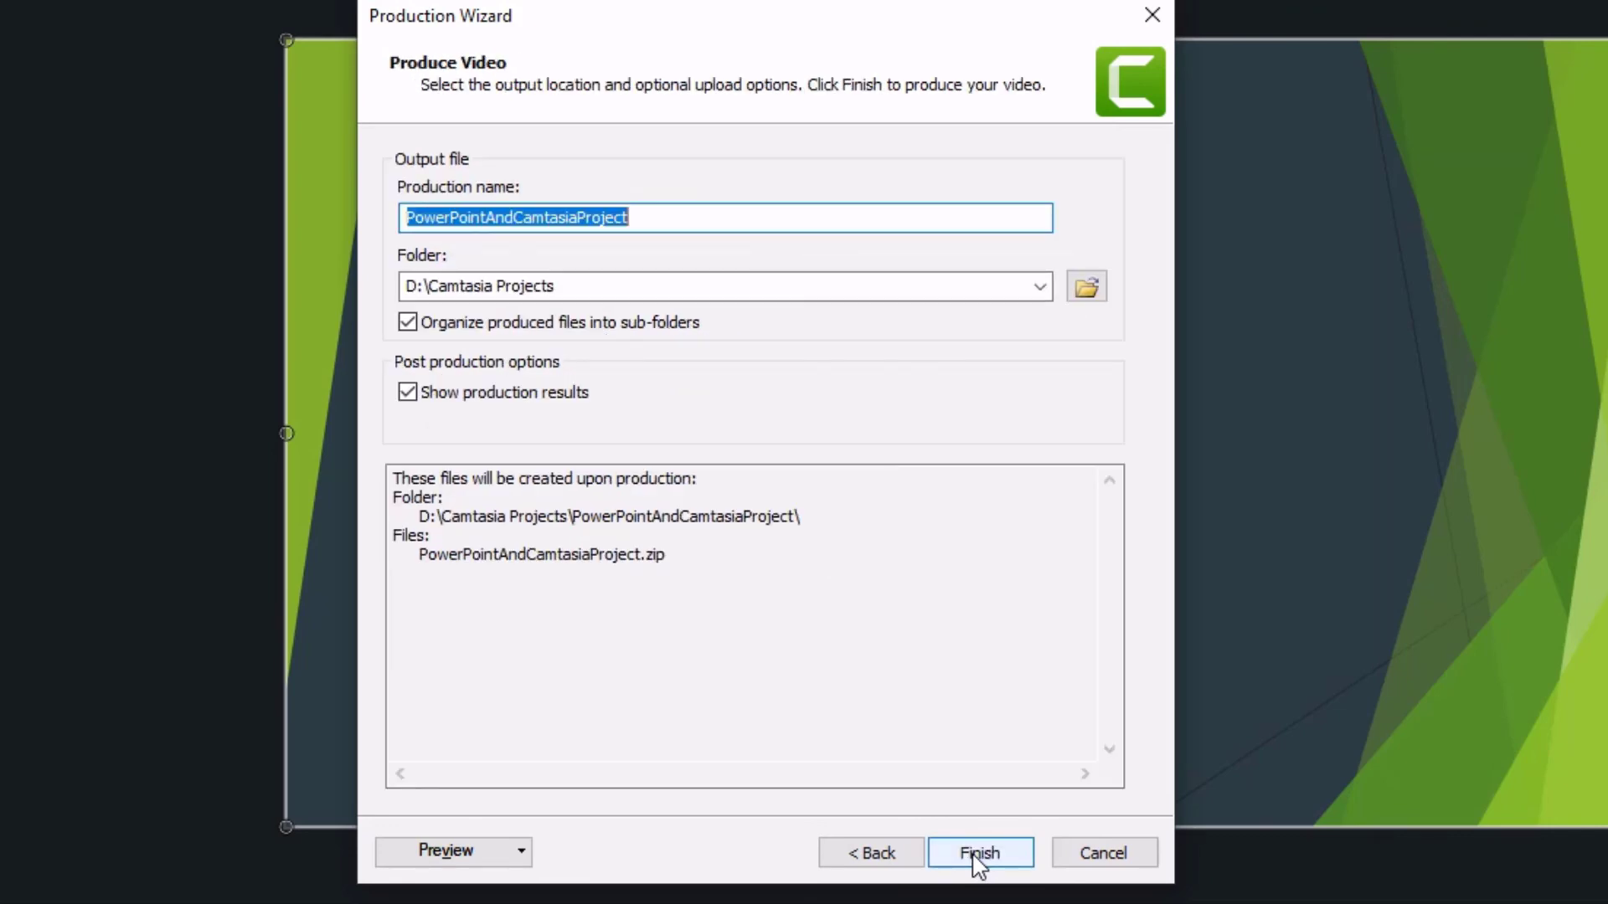
{"action": "left_click", "coordinate": [978, 856]}
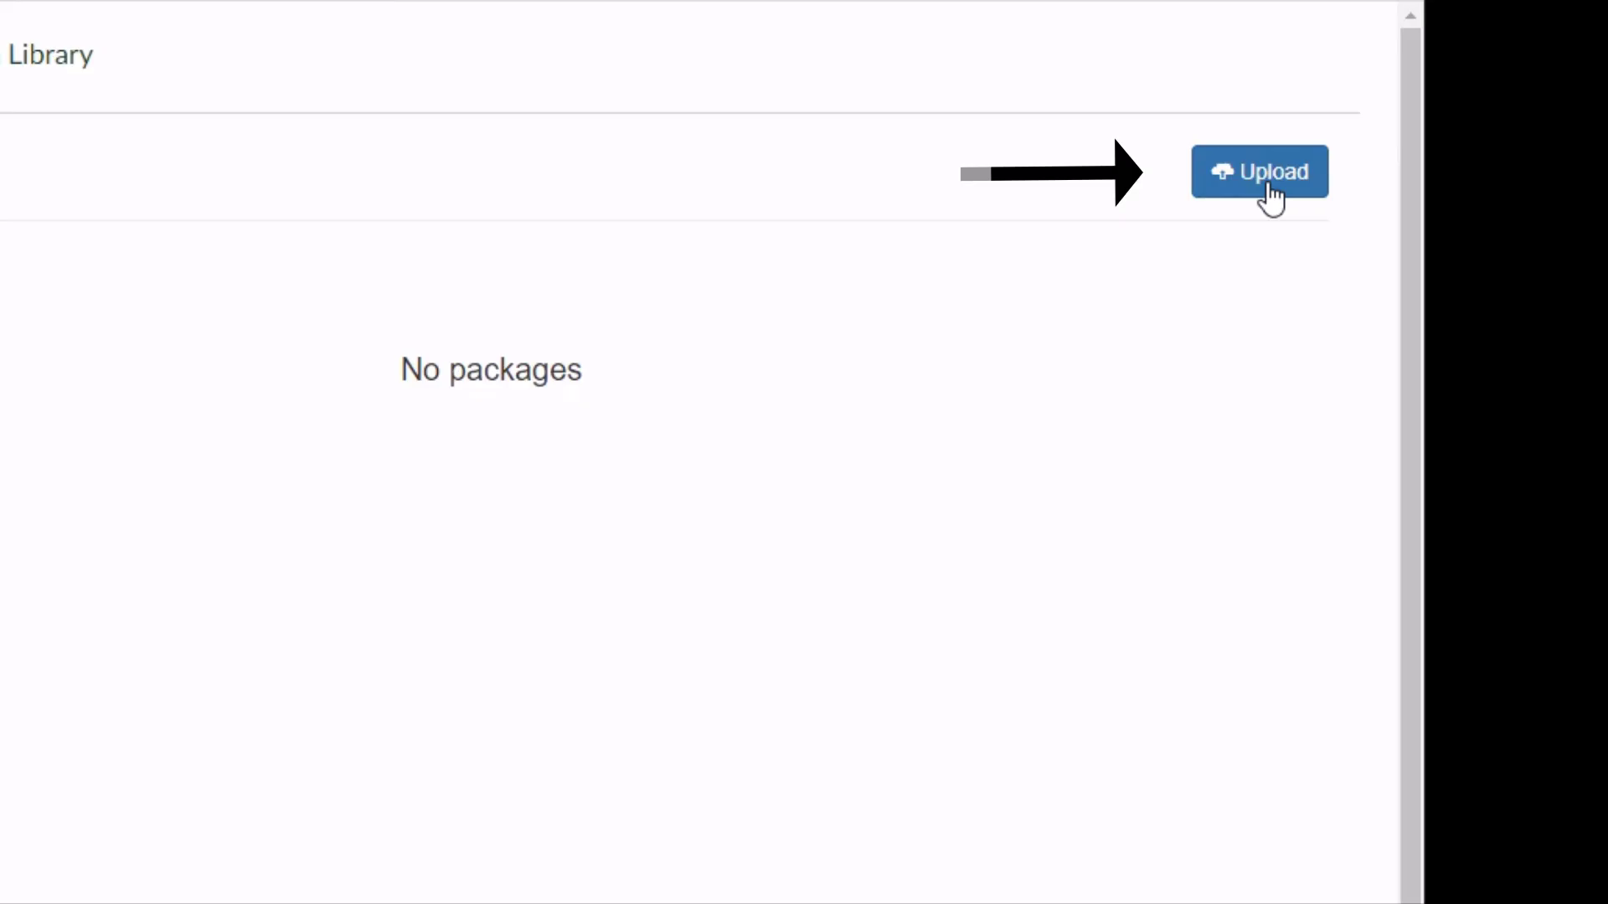
Switch to the package library in Chrome, upload the zipped package "Recording PowerPoint, Creating Interactive Videos and Other Useful Camtasia Tools", and view its contents list.
{"action": "left_click", "coordinate": [1538, 134]}
{"action": "left_click", "coordinate": [555, 274]}
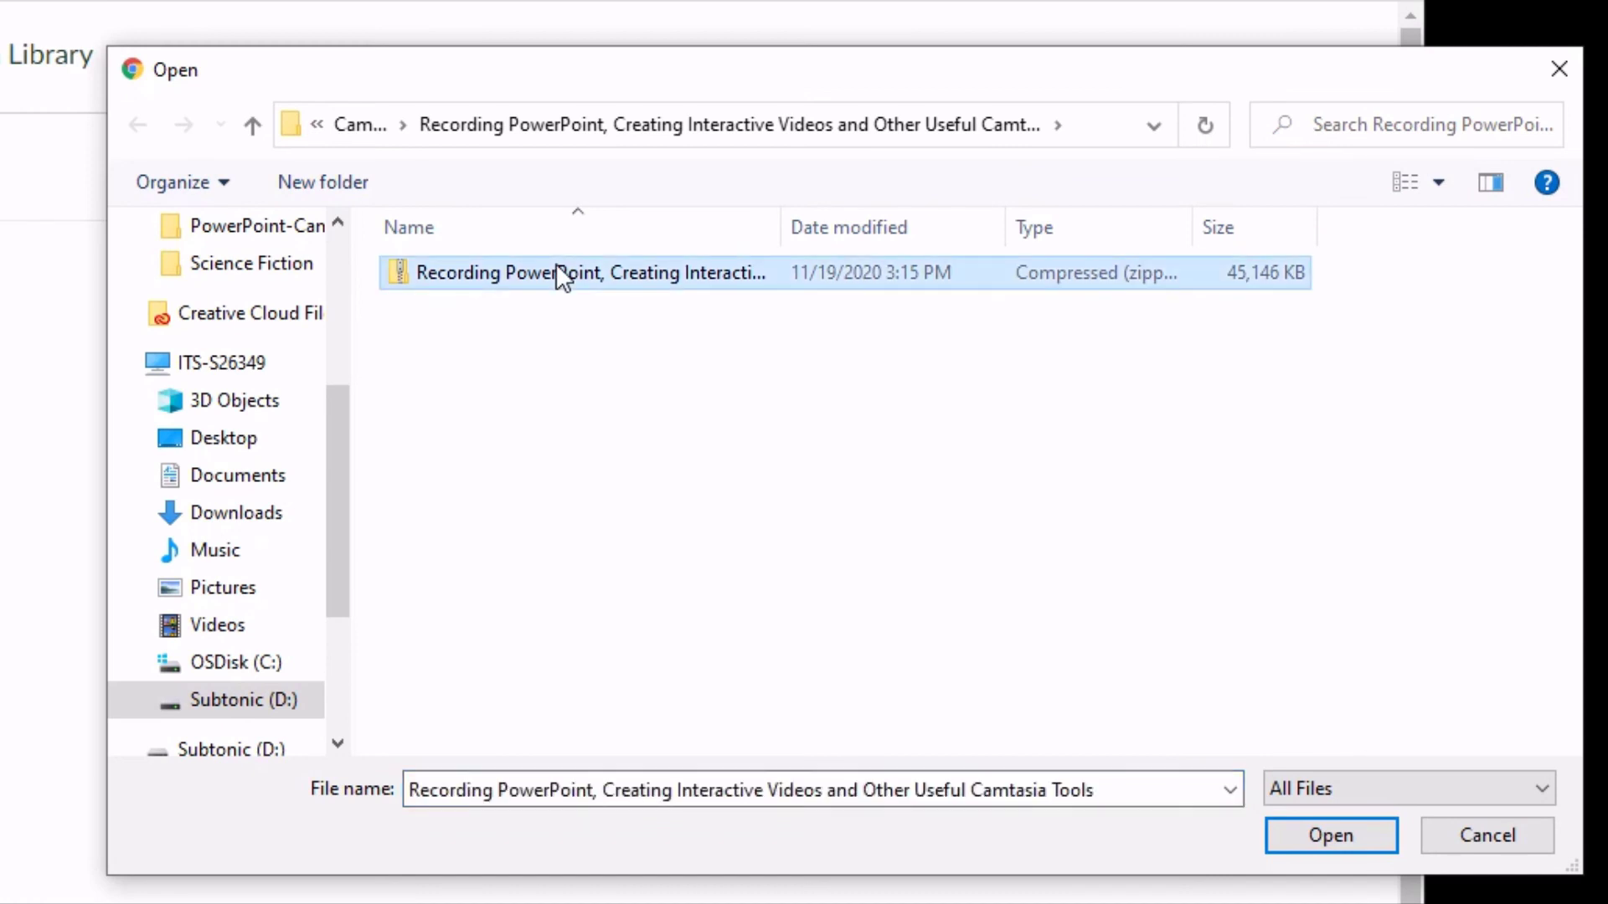
{"action": "left_click", "coordinate": [1295, 836]}
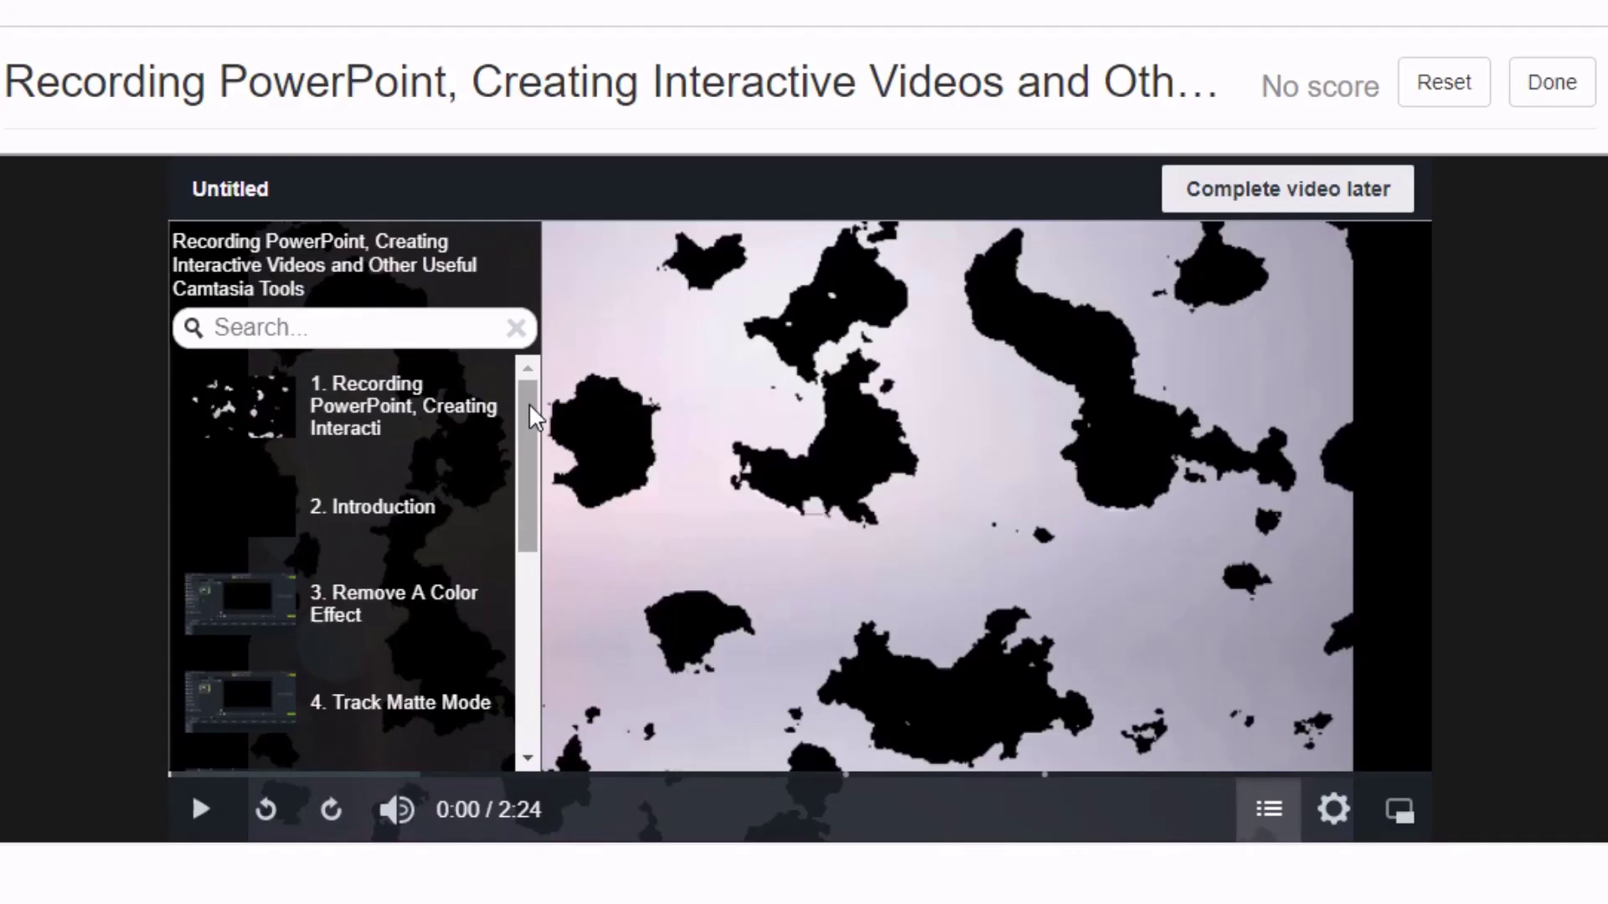
{"action": "mouse_move", "coordinate": [529, 405]}
{"action": "left_mouse_down"}
{"action": "mouse_move", "coordinate": [526, 437]}
{"action": "mouse_move", "coordinate": [514, 393]}
{"action": "left_mouse_up"}
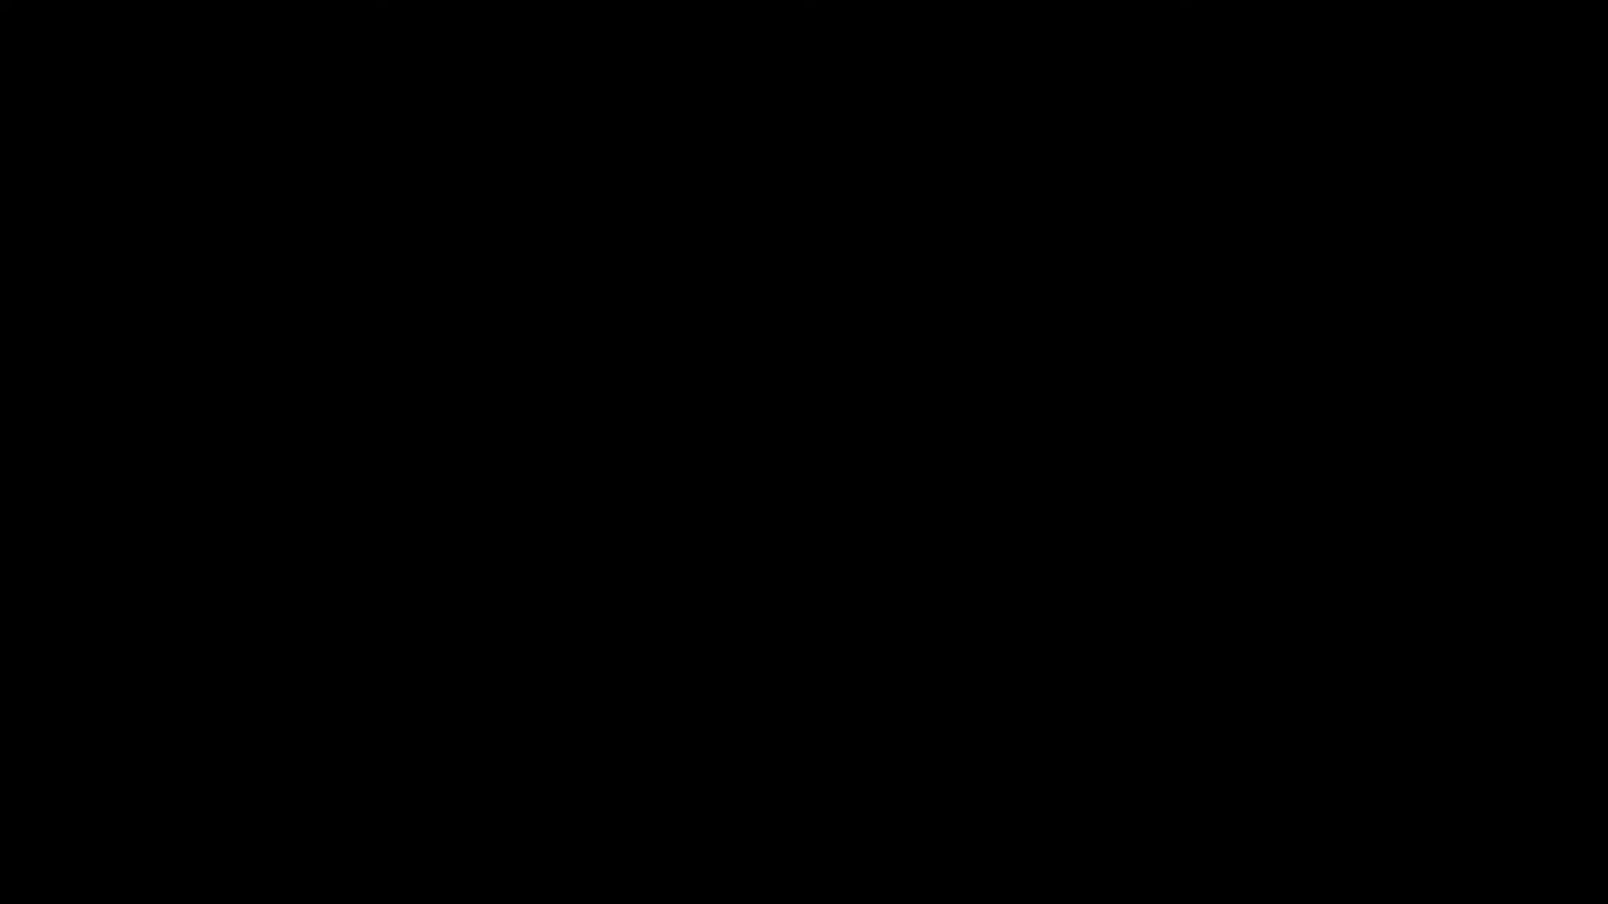